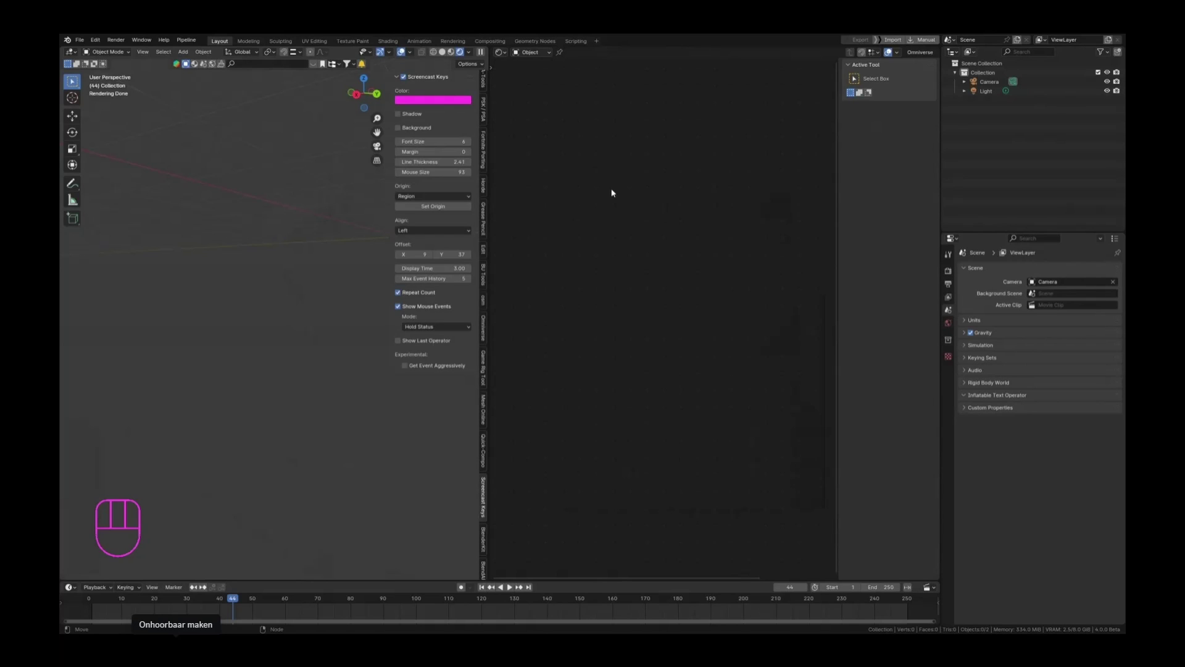
Widen the 3D viewport slightly and switch the Shader Editor area to the Geometry Node Editor
mouse_move(488, 135)
left_mouse_down()
mouse_move(505, 133)
mouse_move(494, 135)
left_mouse_up()
middle_click_drag(240, 252, 265, 195)
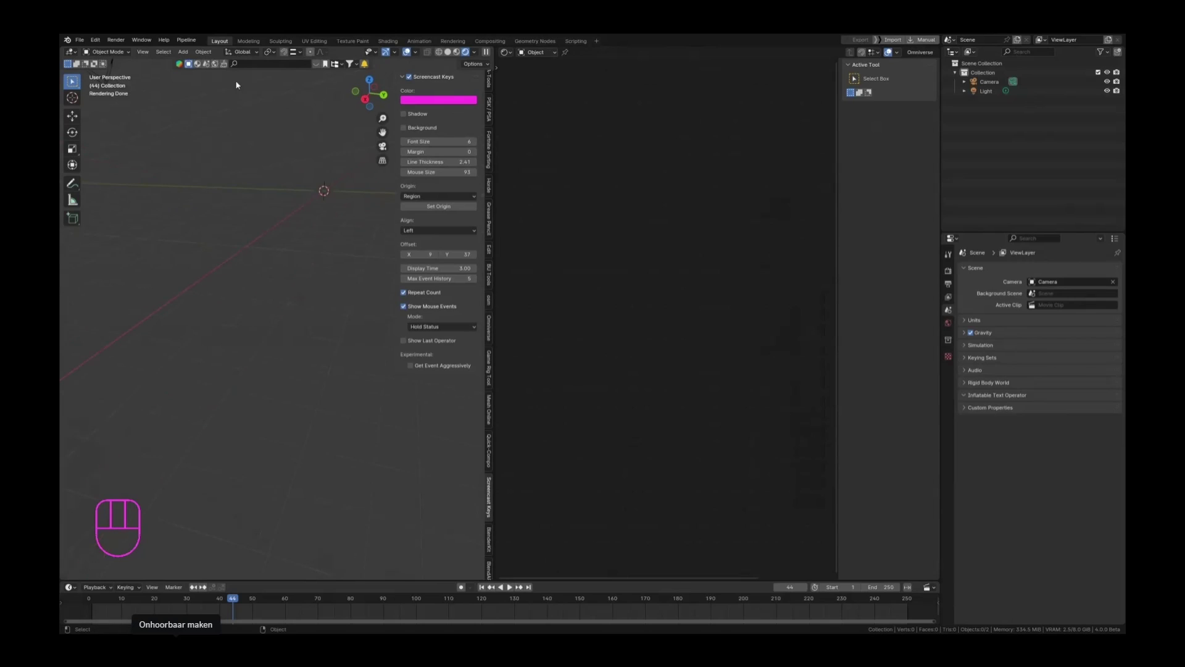
left_click(505, 52)
left_click(534, 127)
Try to add a Repeat Zone in the empty node editor by searching for "repeat zo"
key("shift+a")
mouse_move(622, 270)
key("Escape")
key("F3")
type("repeat zo")
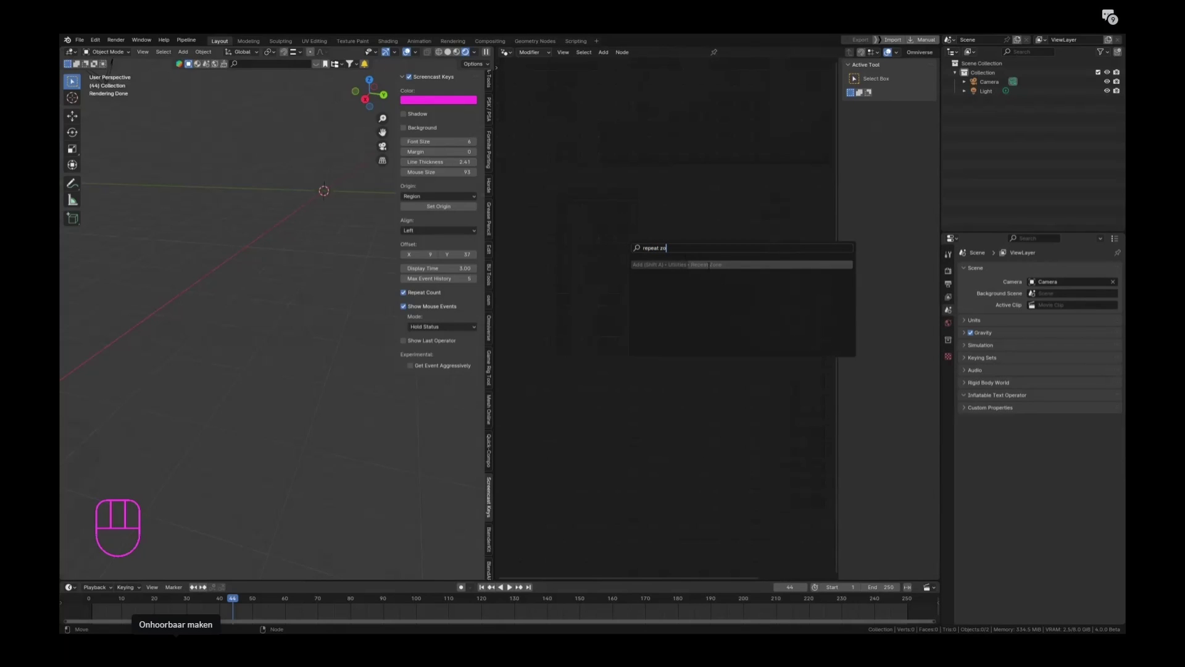
key("Return")
Add a mesh cube at the 3D cursor in the viewport
middle_click_drag(292, 186, 283, 224, "shift")
key("shift+a")
mouse_move(283, 215)
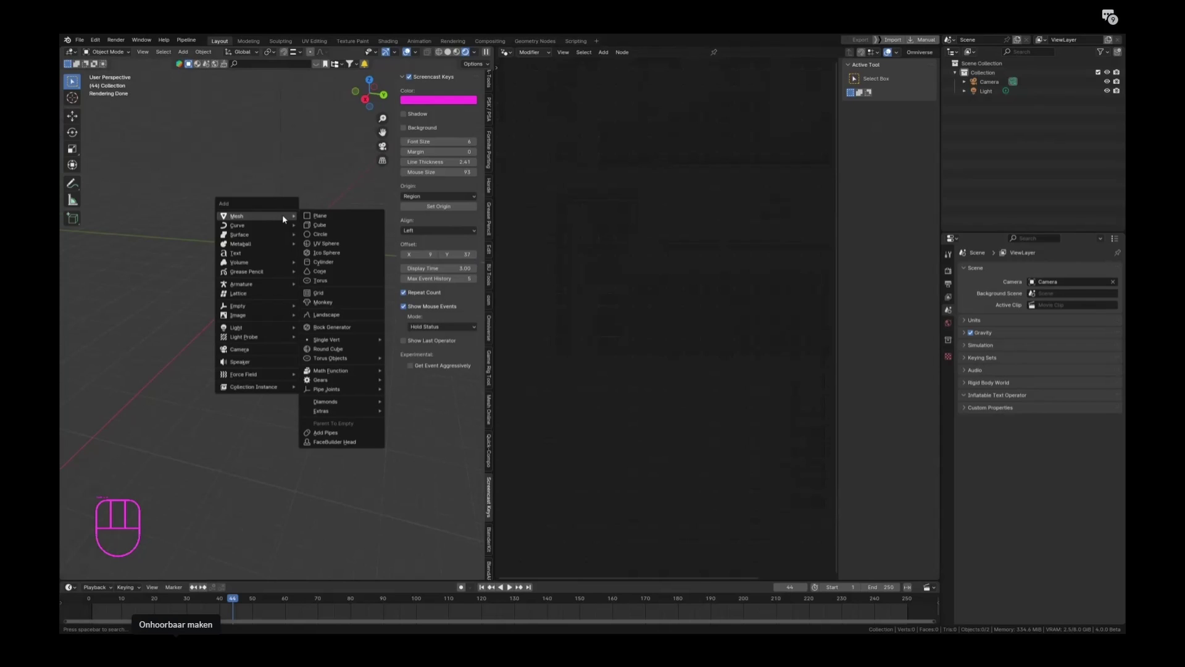
left_click(319, 225)
scroll(273, 224, "up", 3)
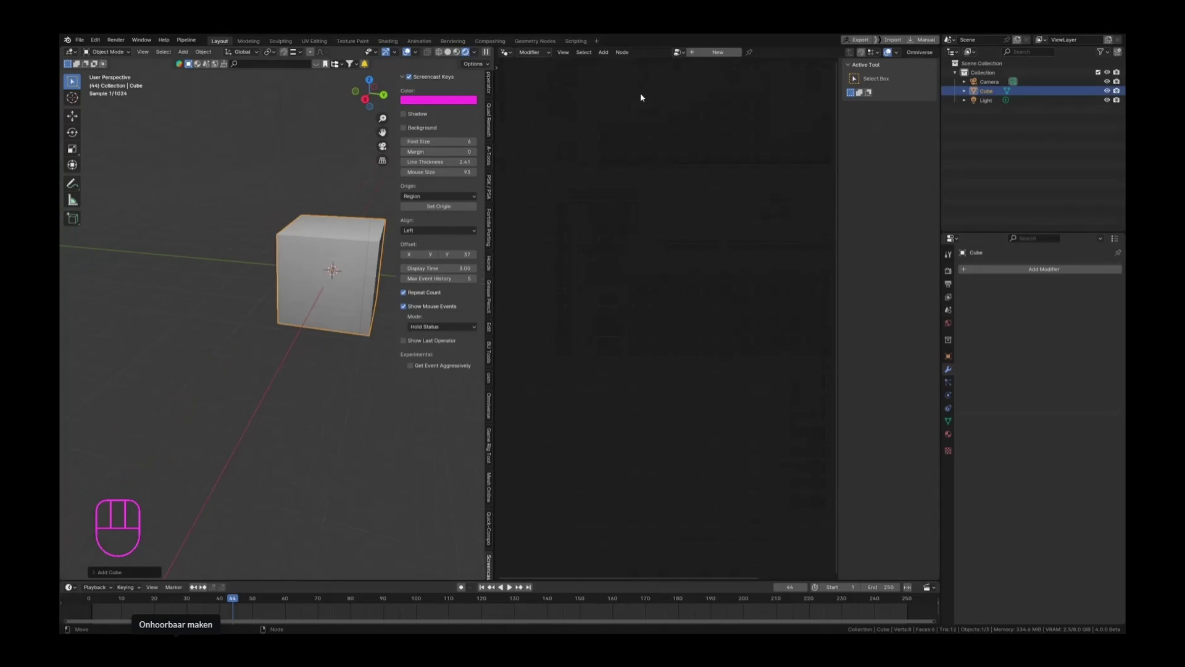
Create a new geometry node tree on the cube
left_click(707, 53)
middle_click_drag(274, 281, 206, 256, "shift")
middle_click_drag(627, 396, 699, 256, "shift")
scroll(587, 333, "down", 2)
scroll(620, 315, "up", 3)
scroll(679, 329, "down", 2)
middle_click_drag(681, 329, 706, 301)
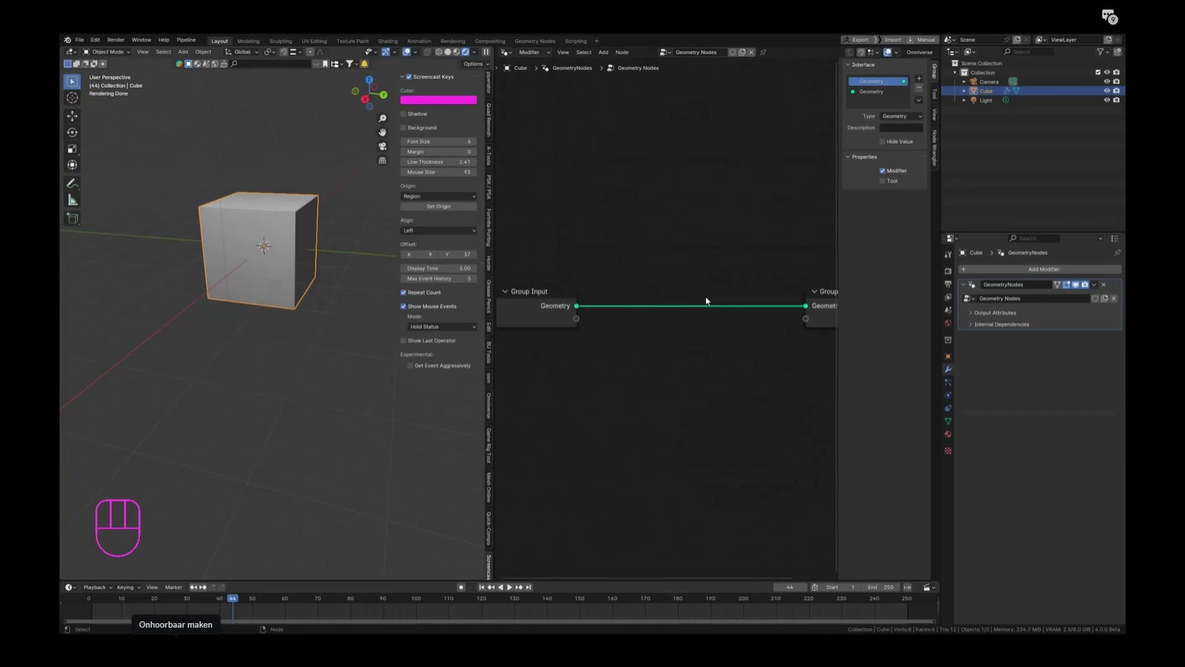
scroll(707, 301, "down", 3)
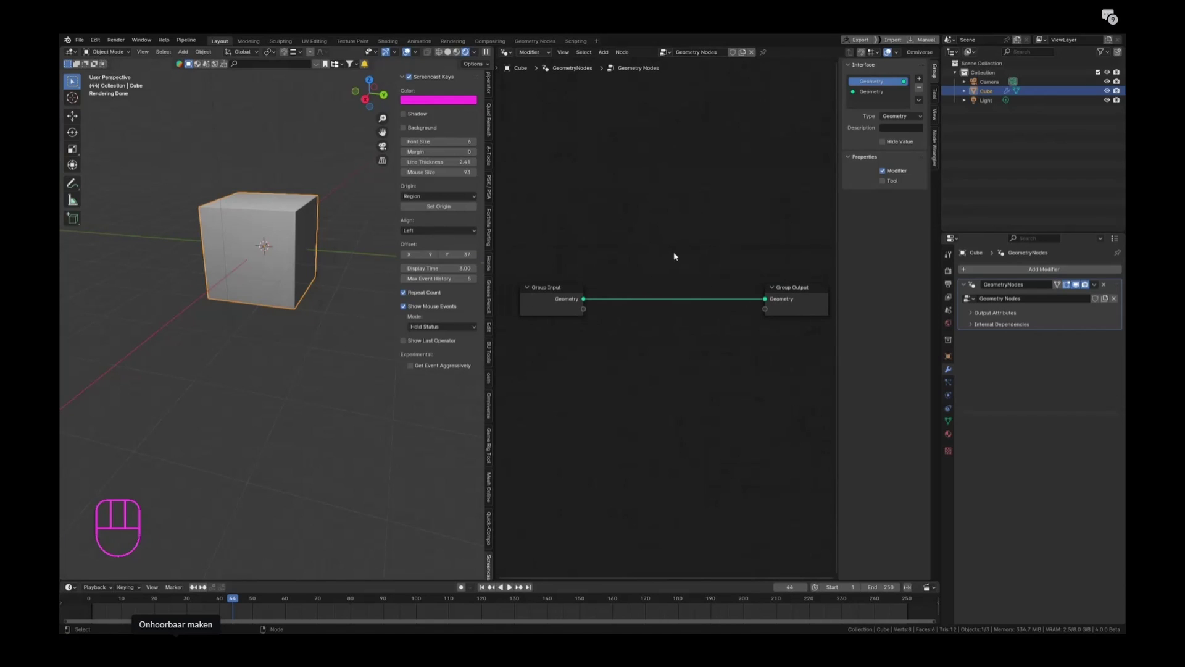
key("shift+a")
mouse_move(690, 270)
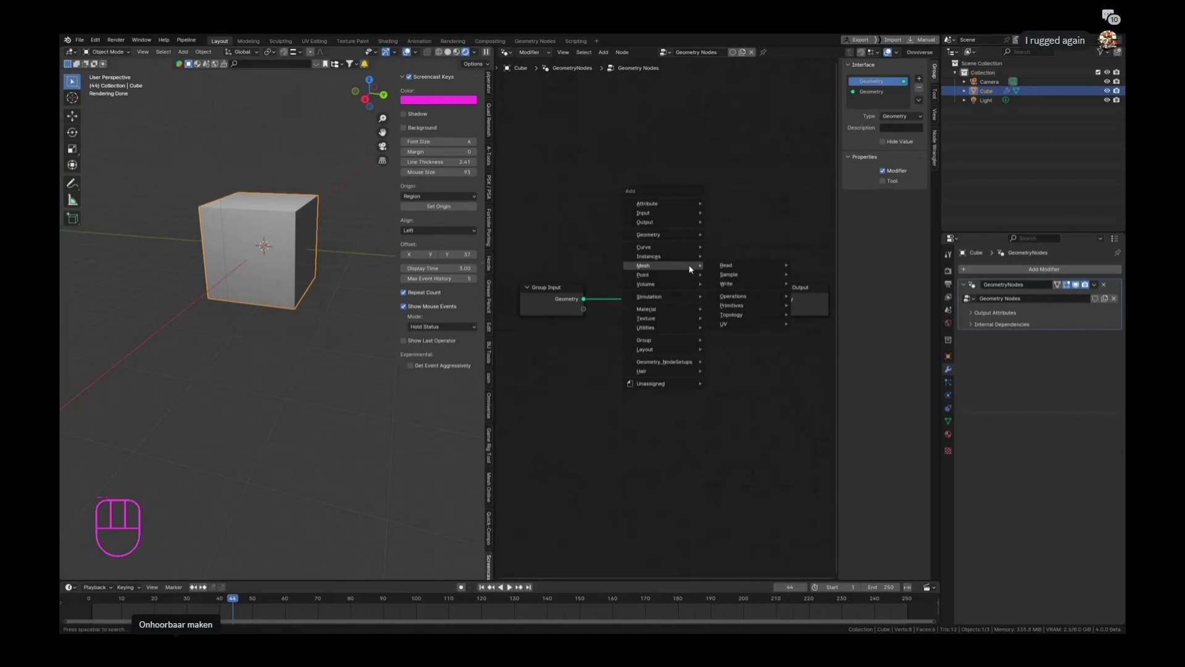
key("Escape")
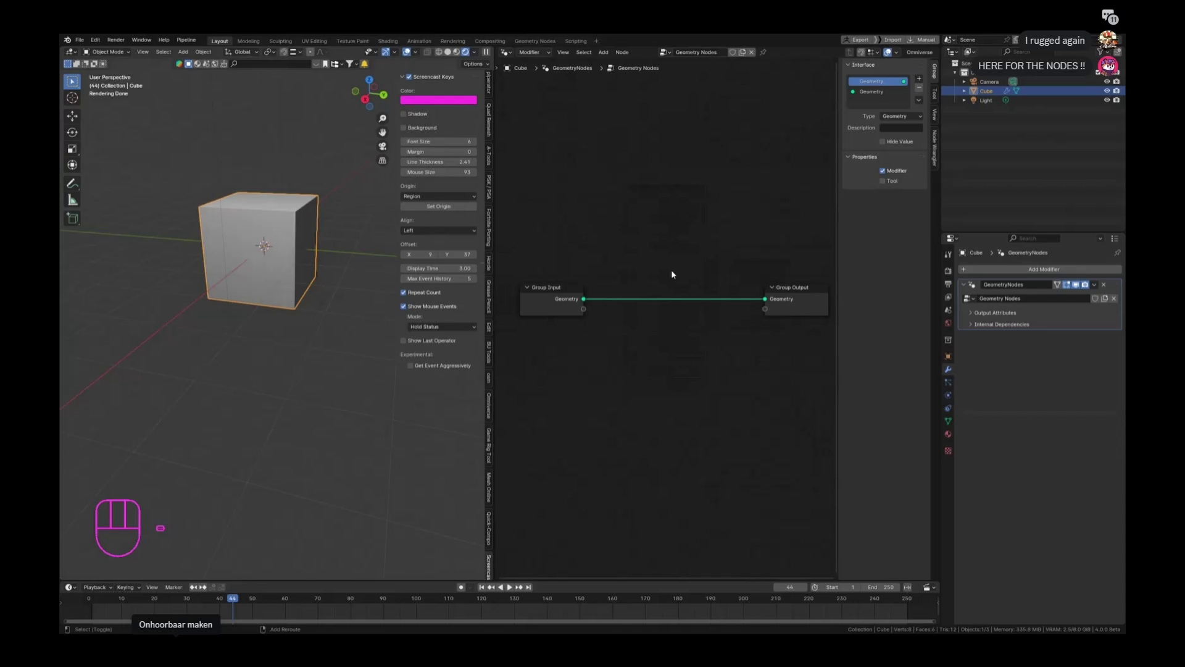
key("shift+a")
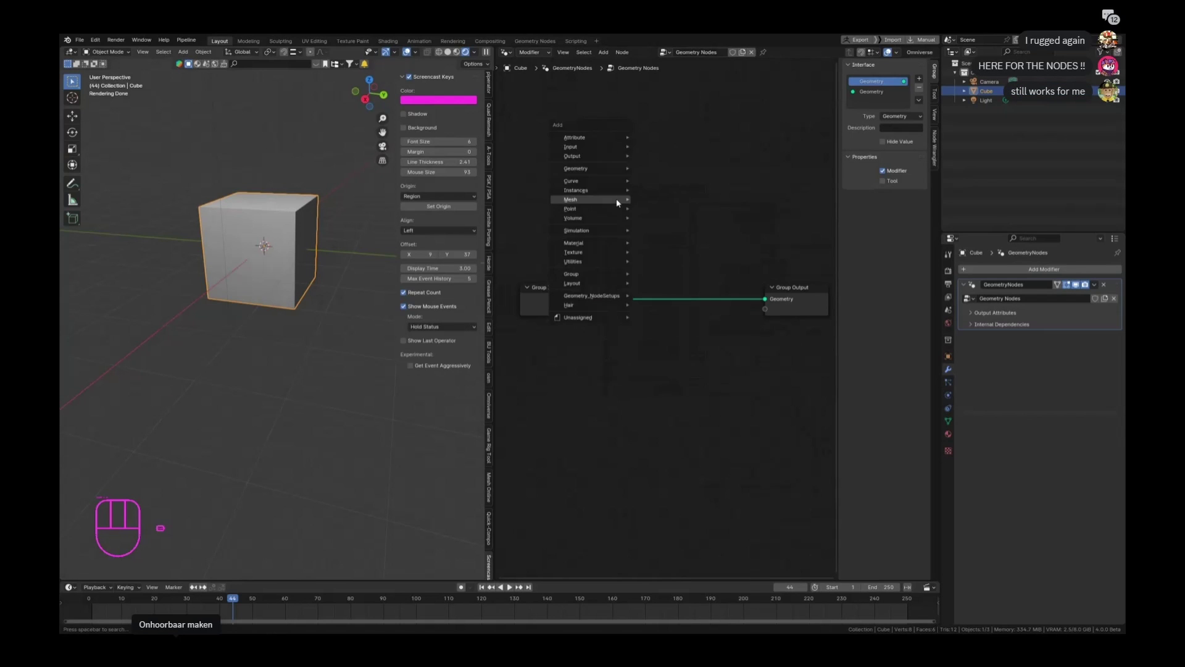
key("Escape")
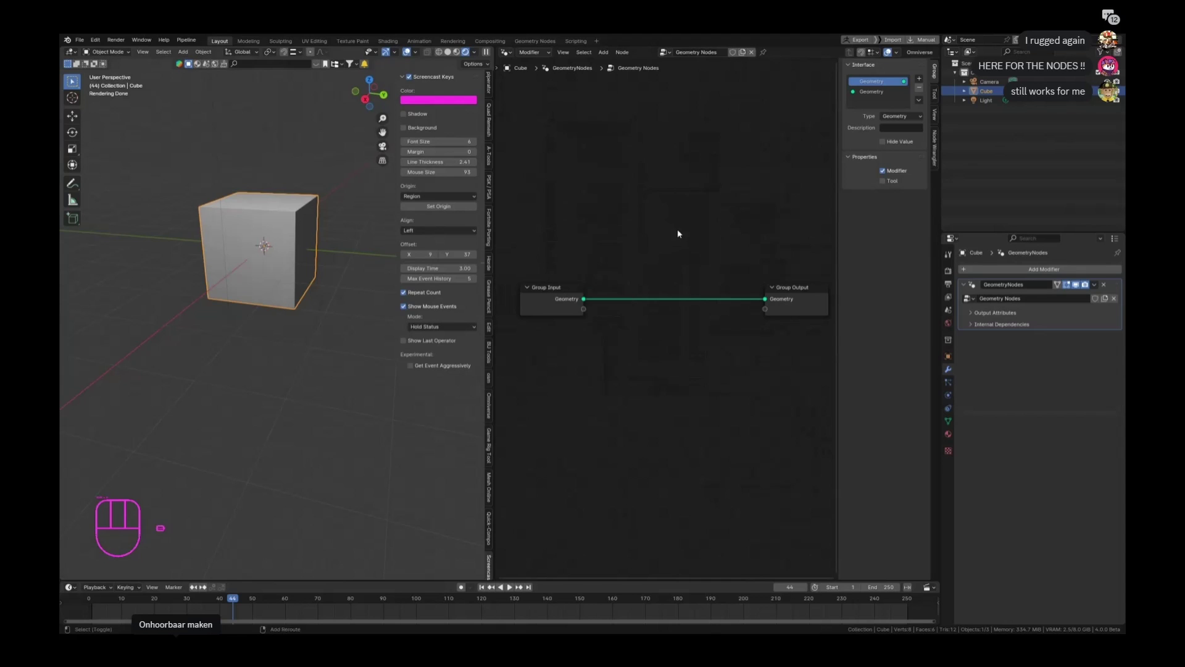
key("shift+a")
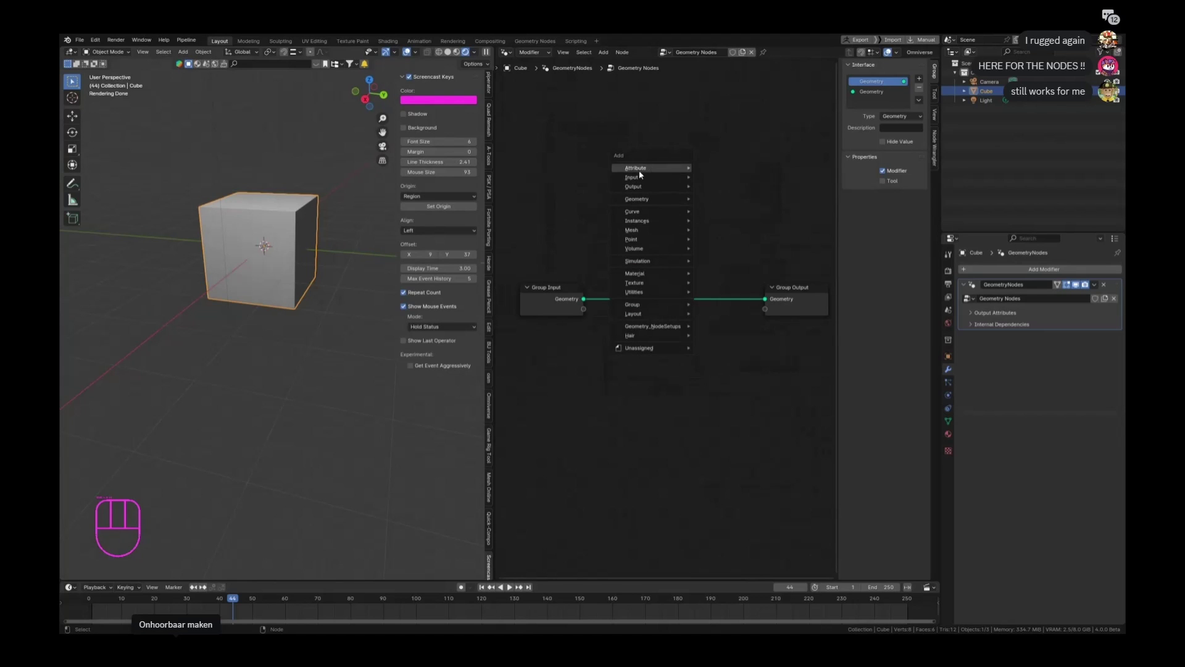
mouse_move(655, 180)
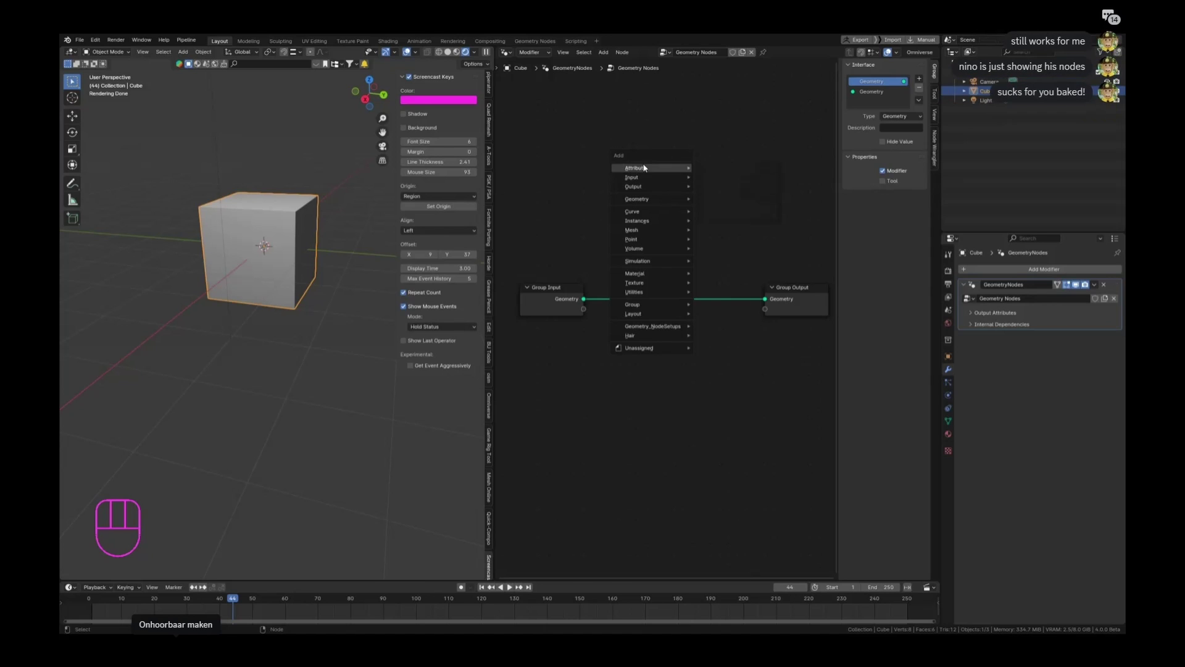
key("Escape")
key("shift+a")
mouse_move(624, 194)
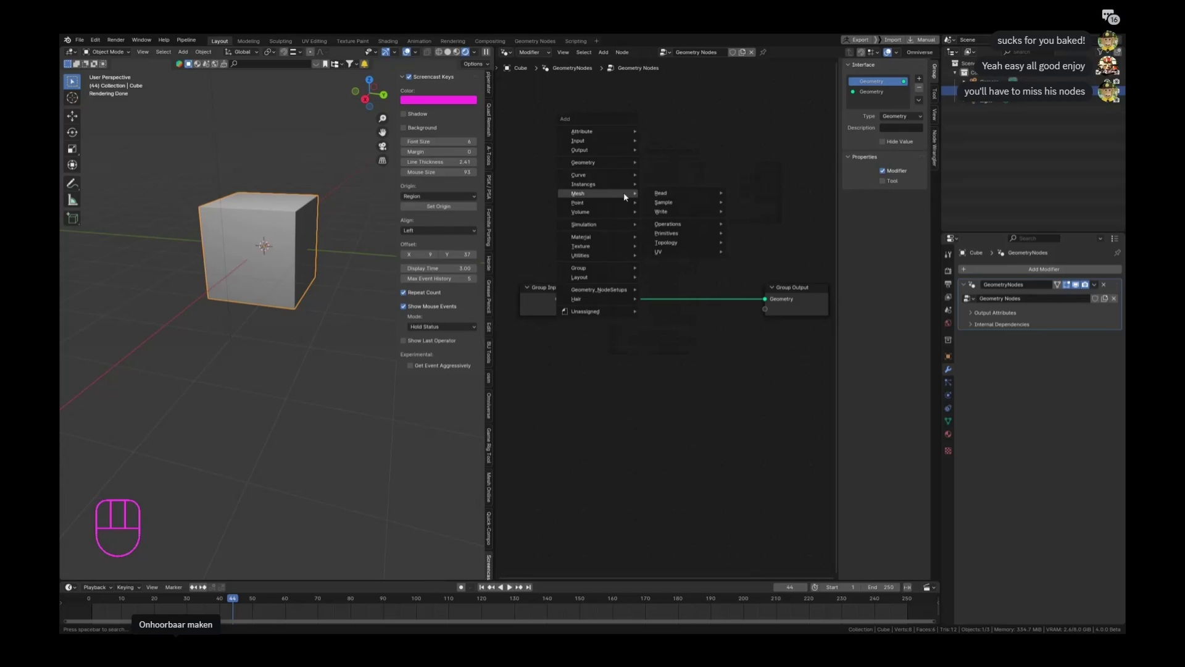
key("s")
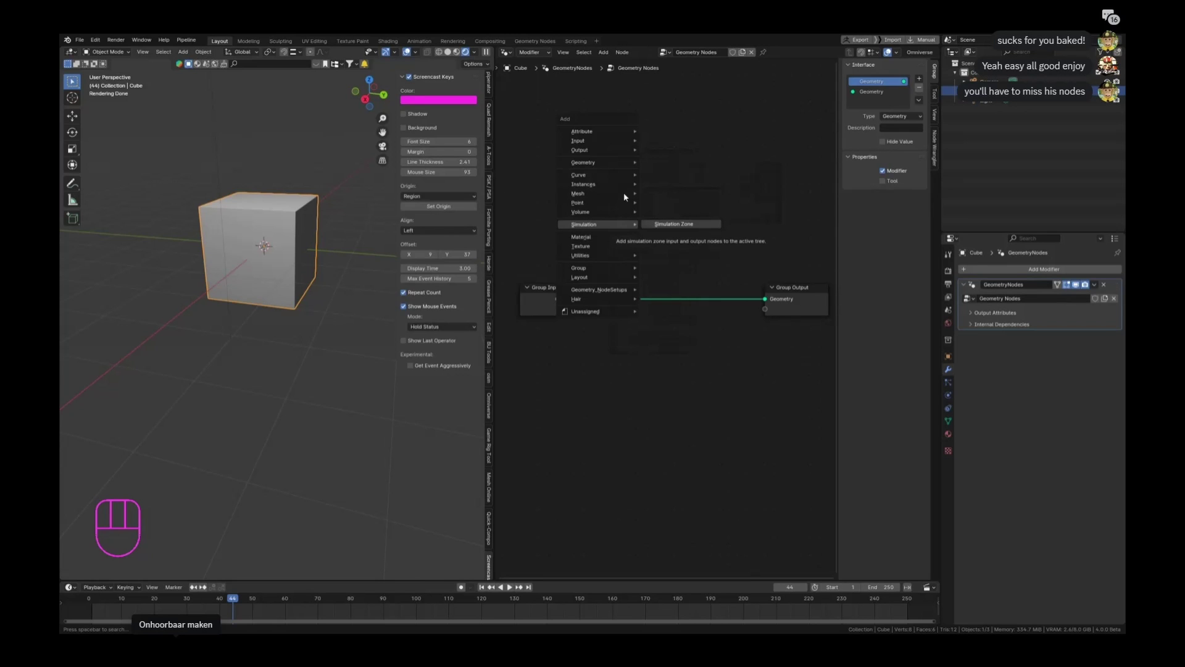
key("Escape")
key("shift+a")
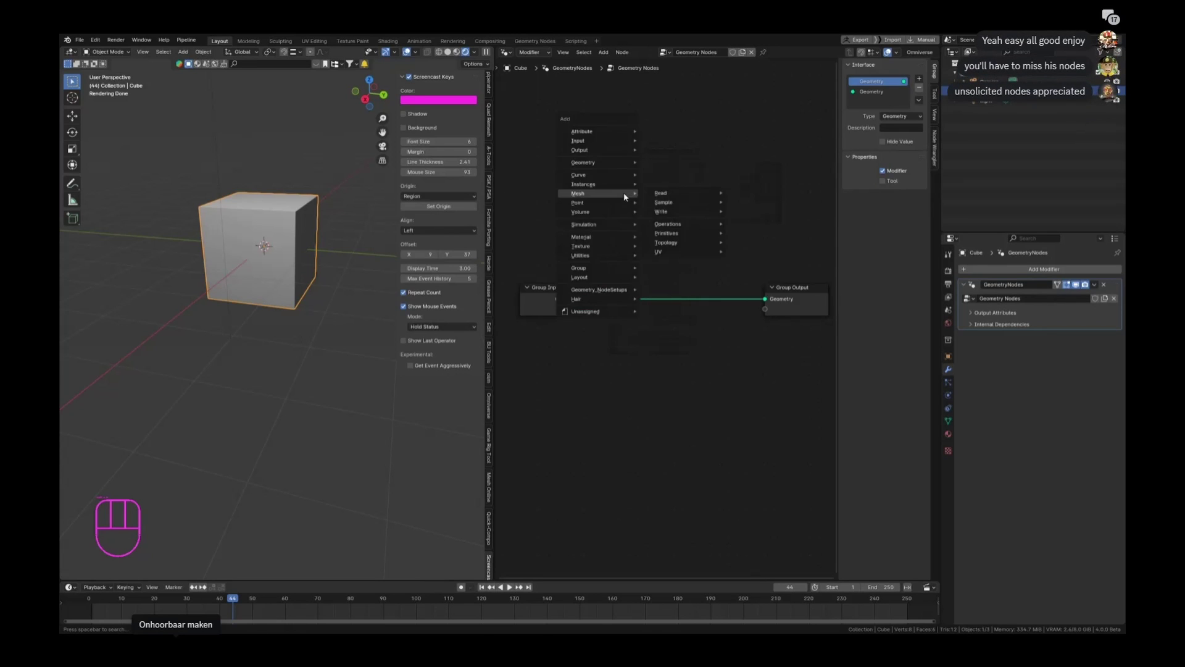
key("Escape")
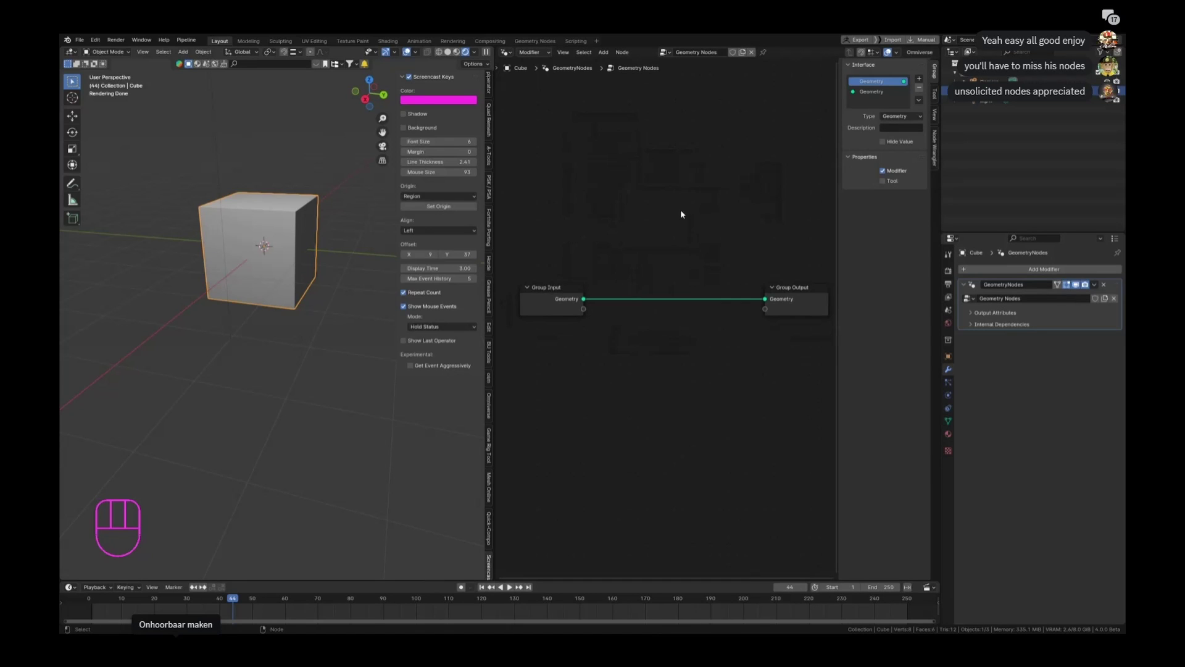
Search for "repeat zone" and place a Repeat Zone above the Group Input and Group Output link
key("F3")
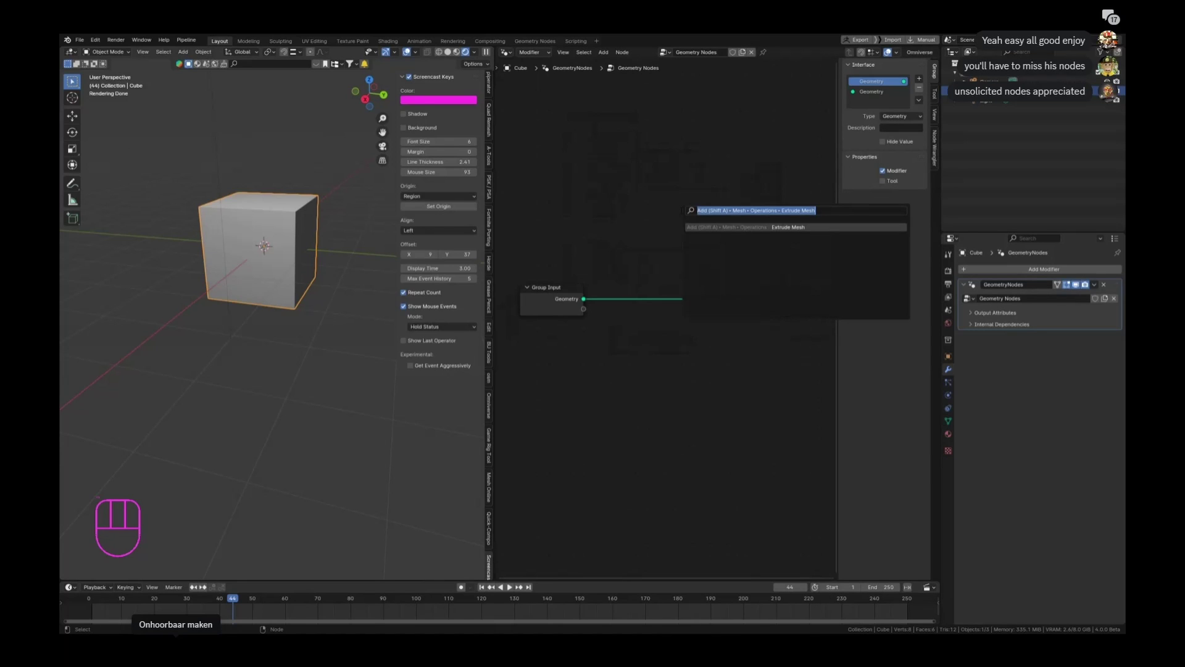
type("repeat zone")
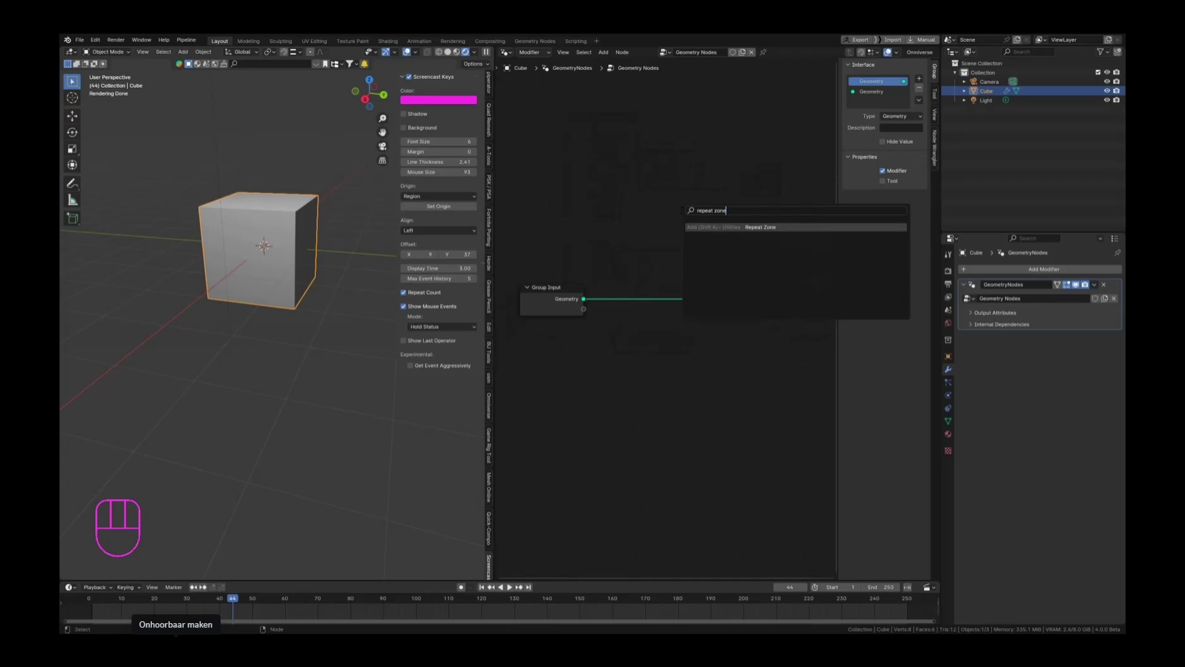
key("Return")
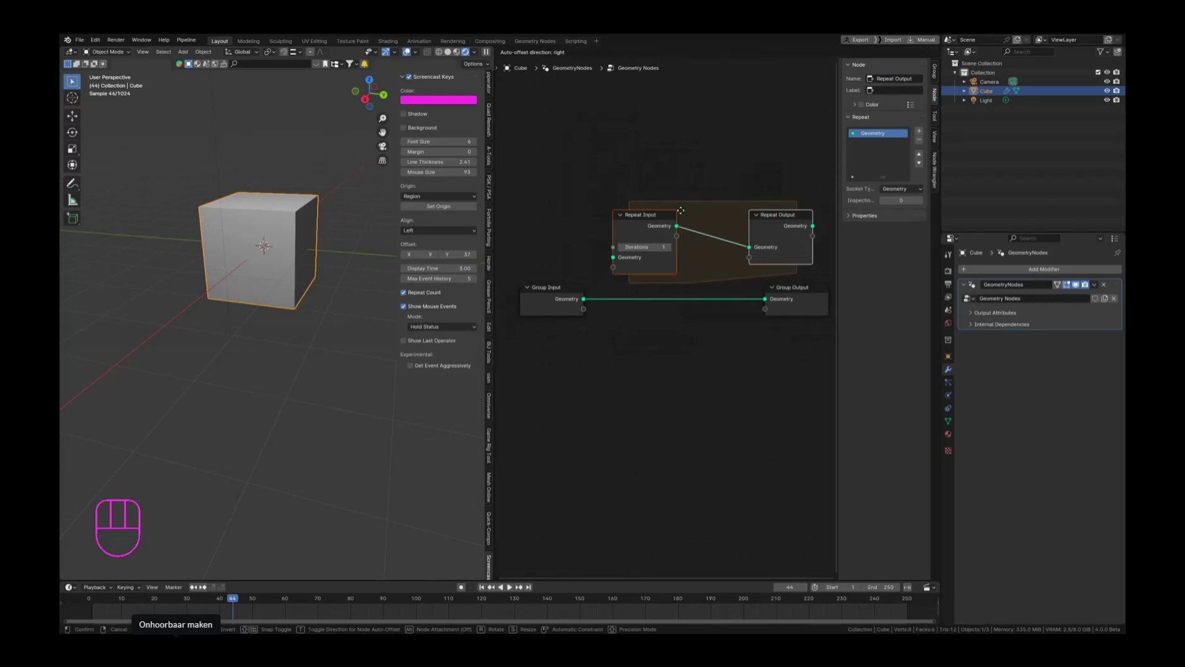
middle_click_drag(631, 202, 618, 219)
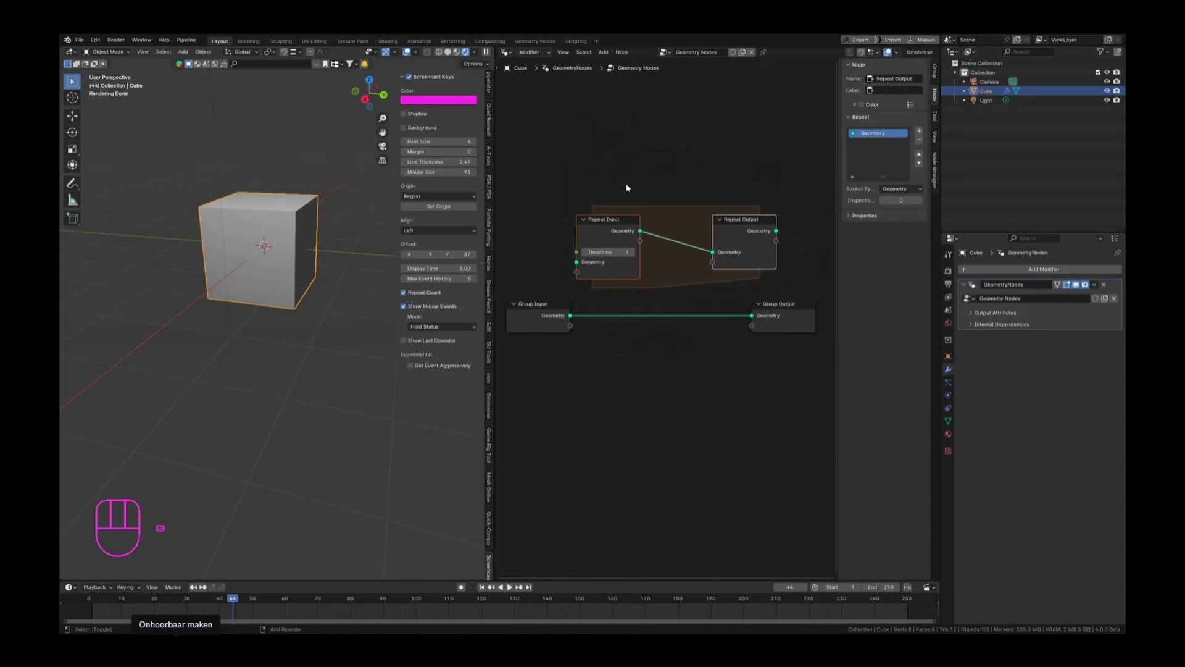
Add a Simulation Zone above the Repeat Zone for comparison and delete it again
key("shift+a")
key("shift+a")
type("simul")
key("Return")
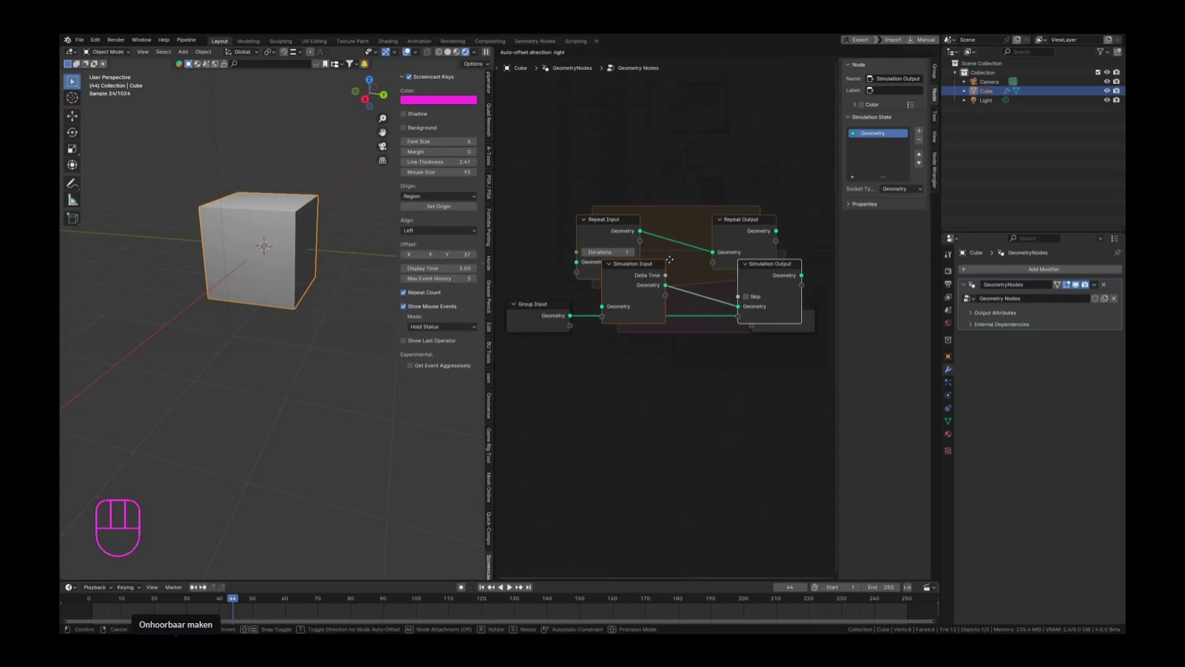
left_click(647, 125)
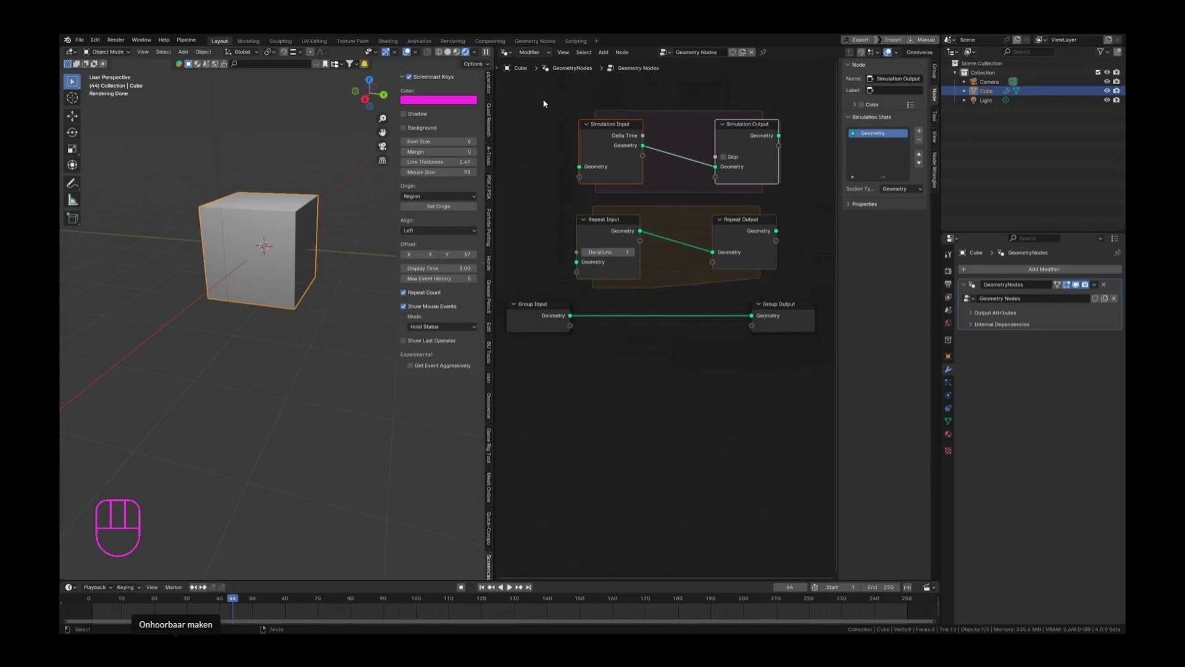
middle_click_drag(609, 98, 592, 99, "shift")
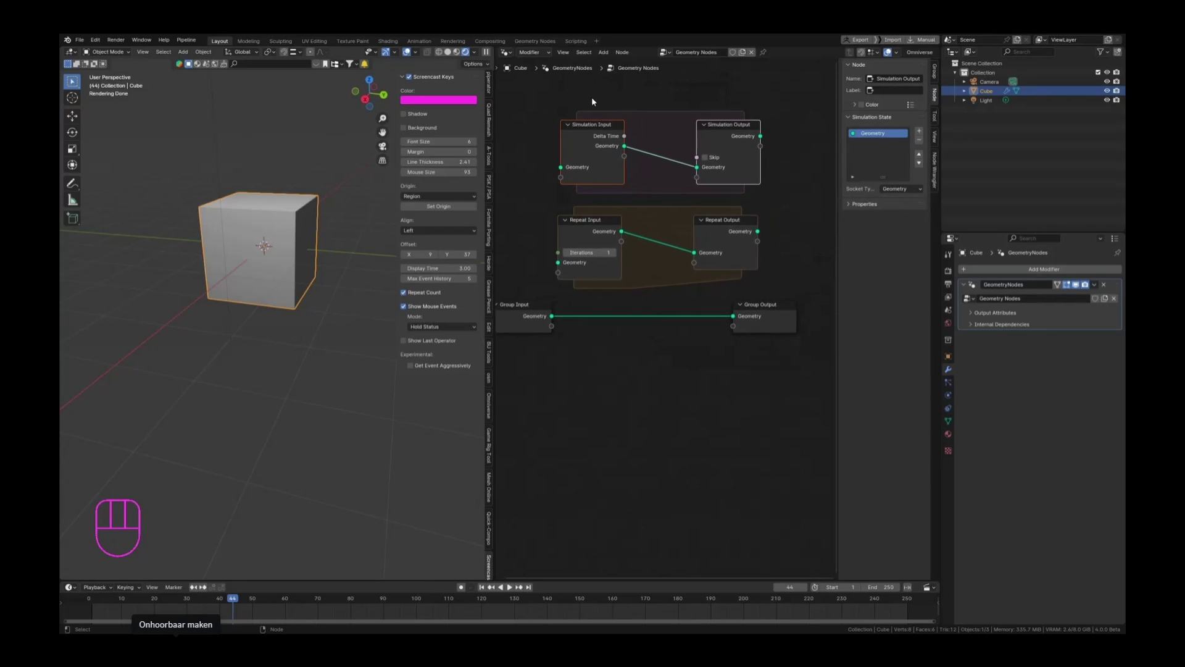
left_click_drag(538, 103, 812, 200)
key("x")
Move Group Output aside and route the geometry from Group Input through the Repeat Zone into Group Output
left_click_drag(747, 300, 818, 302)
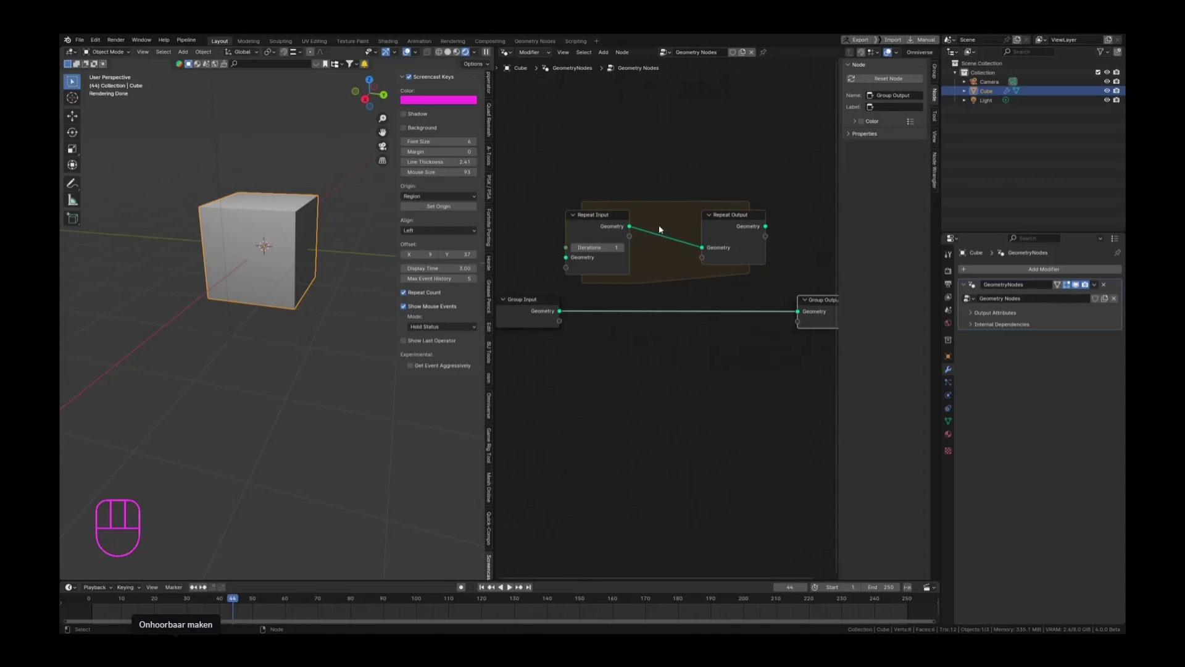
left_click_drag(552, 309, 566, 258)
scroll(618, 271, "right", 3)
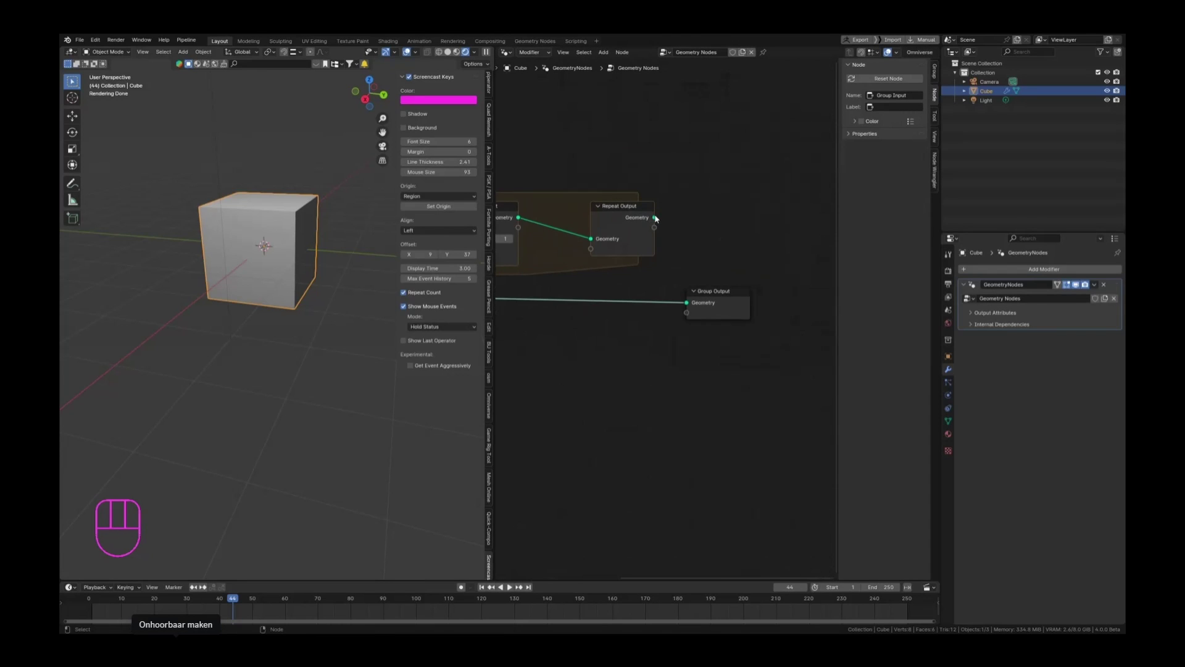
left_click_drag(654, 217, 686, 303)
middle_click_drag(601, 281, 733, 293)
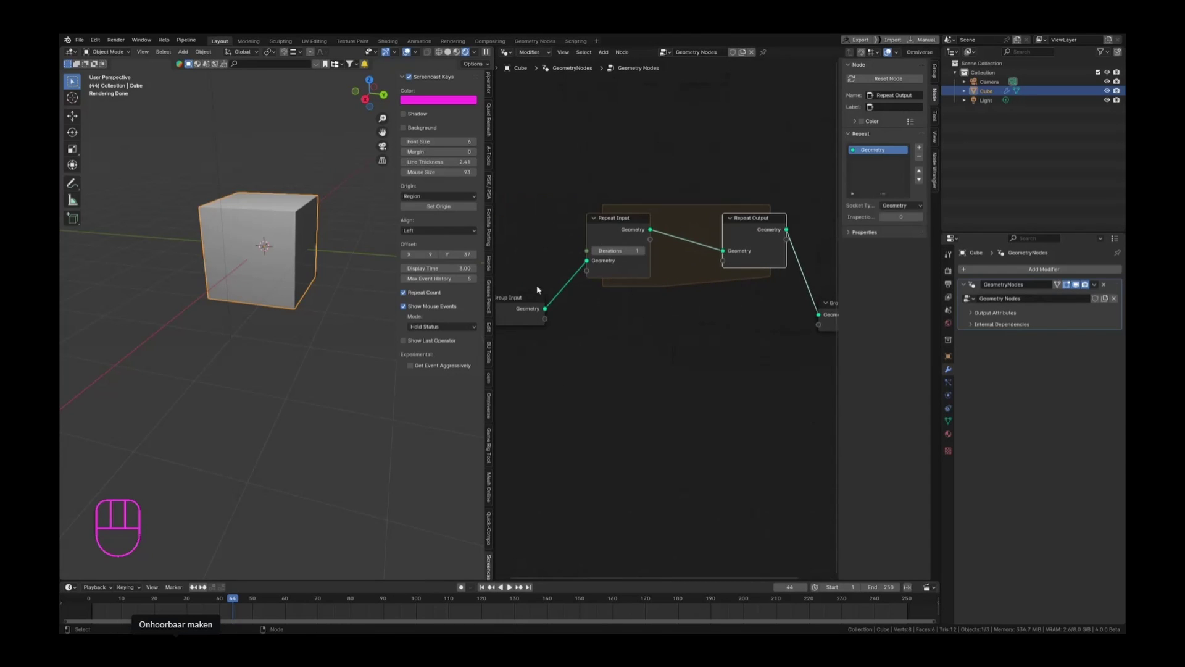
Insert a Transform Geometry node on the link between Repeat Input and Repeat Output
key("shift+a")
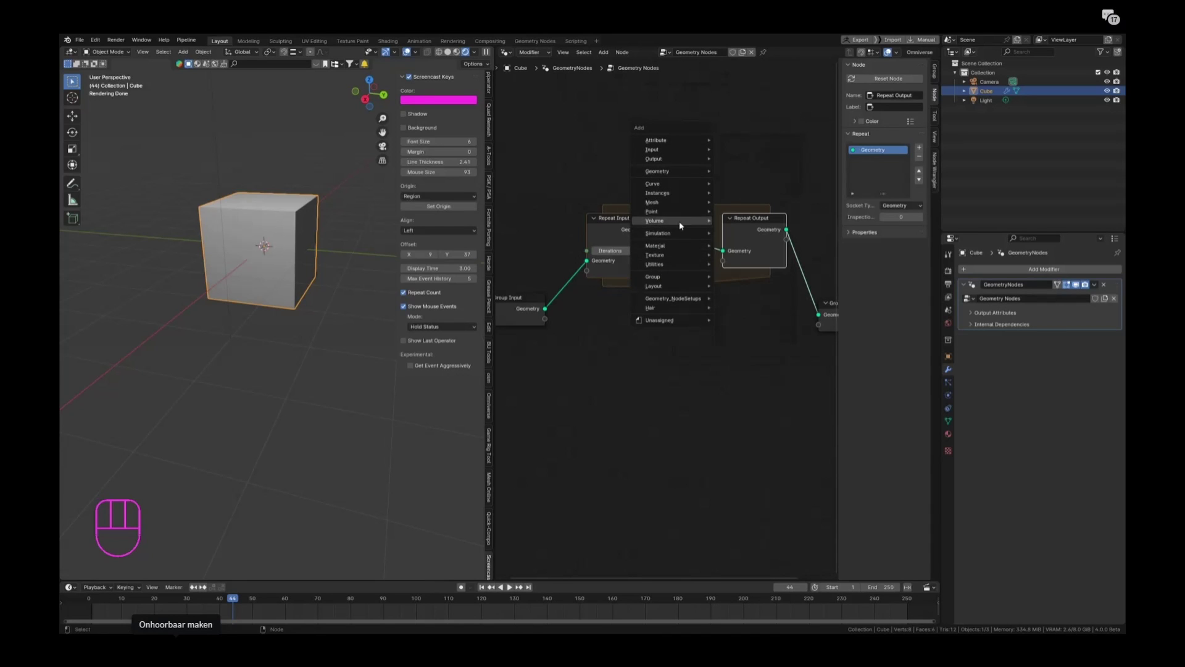
key("Escape")
key("F3")
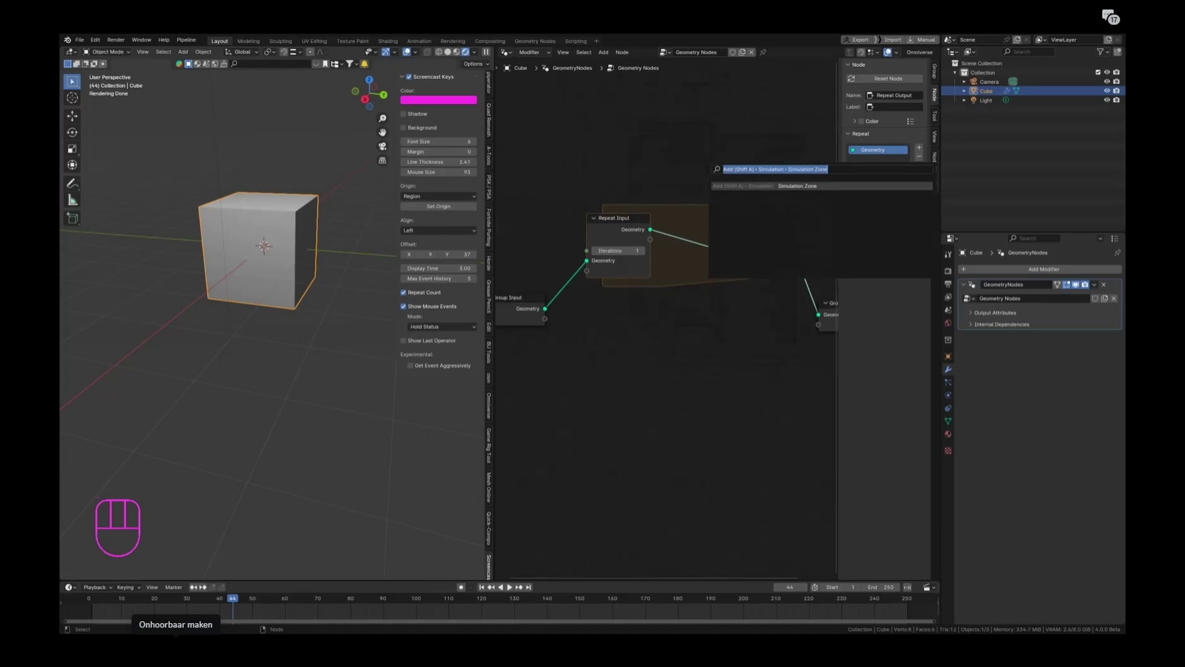
type("tr")
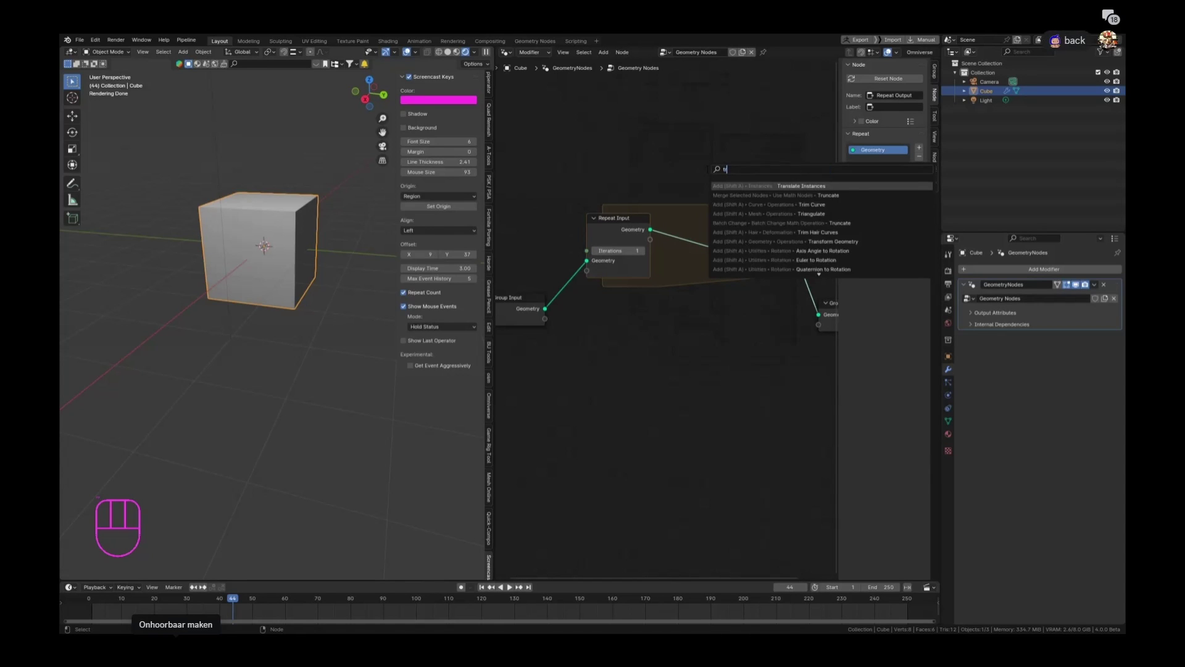
type("ansform")
key("Return")
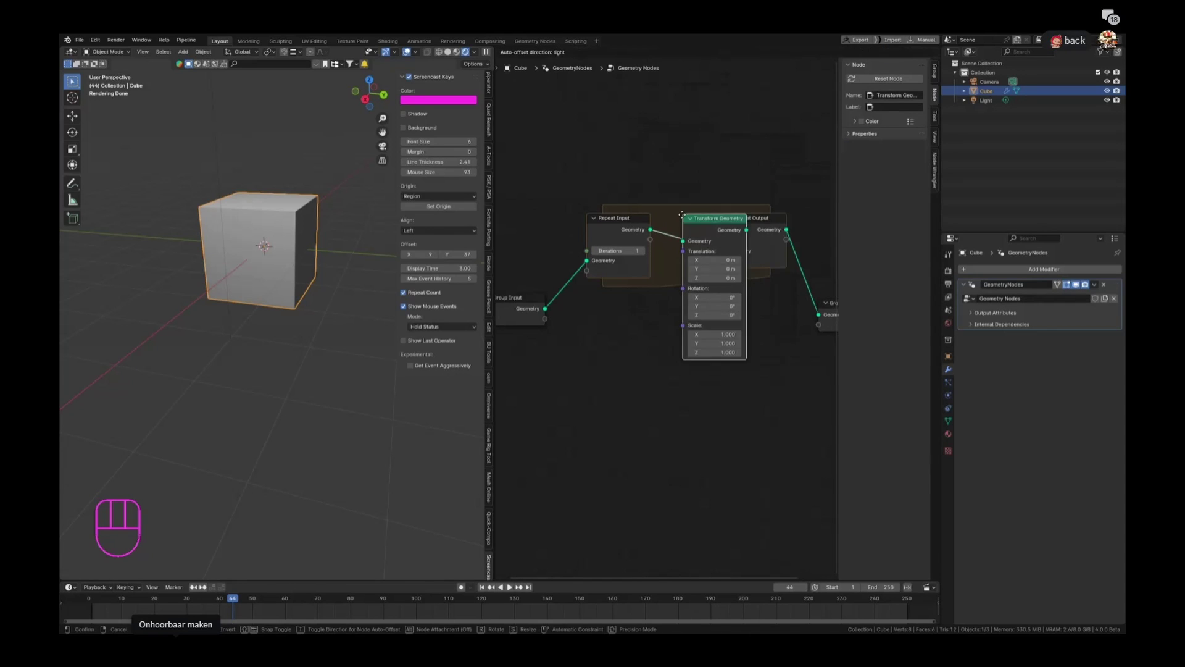
left_click(674, 218)
Set the Transform Geometry node's Y translation to 1 m
middle_click_drag(609, 265, 572, 229)
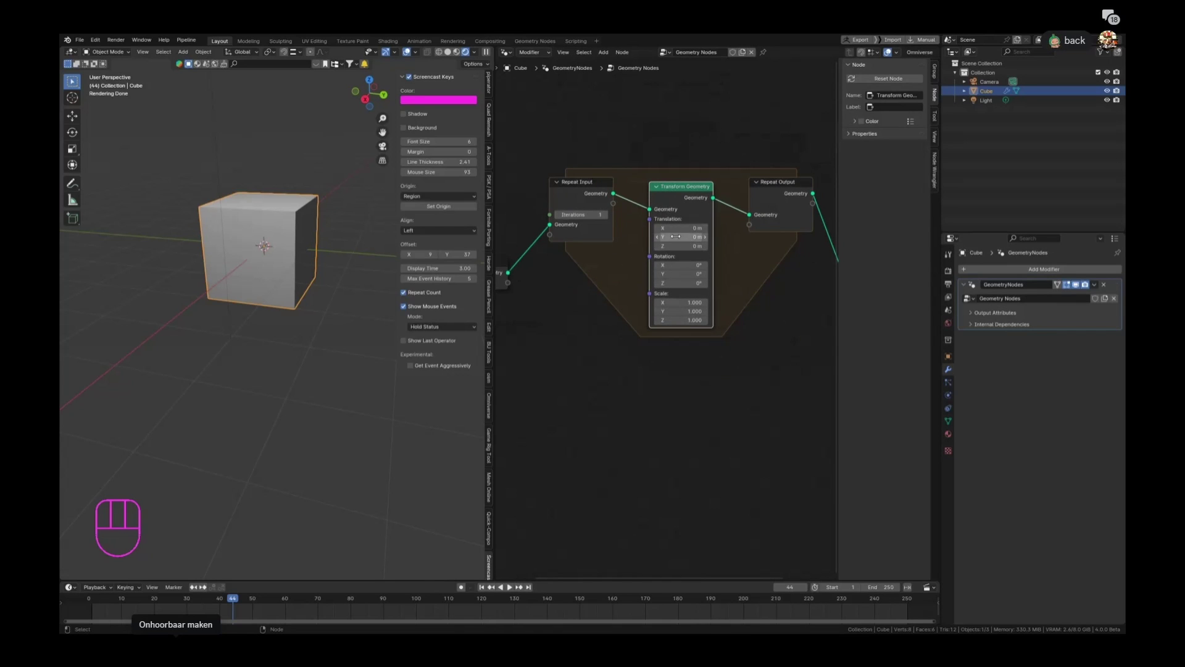
left_click_drag(675, 236, 671, 236)
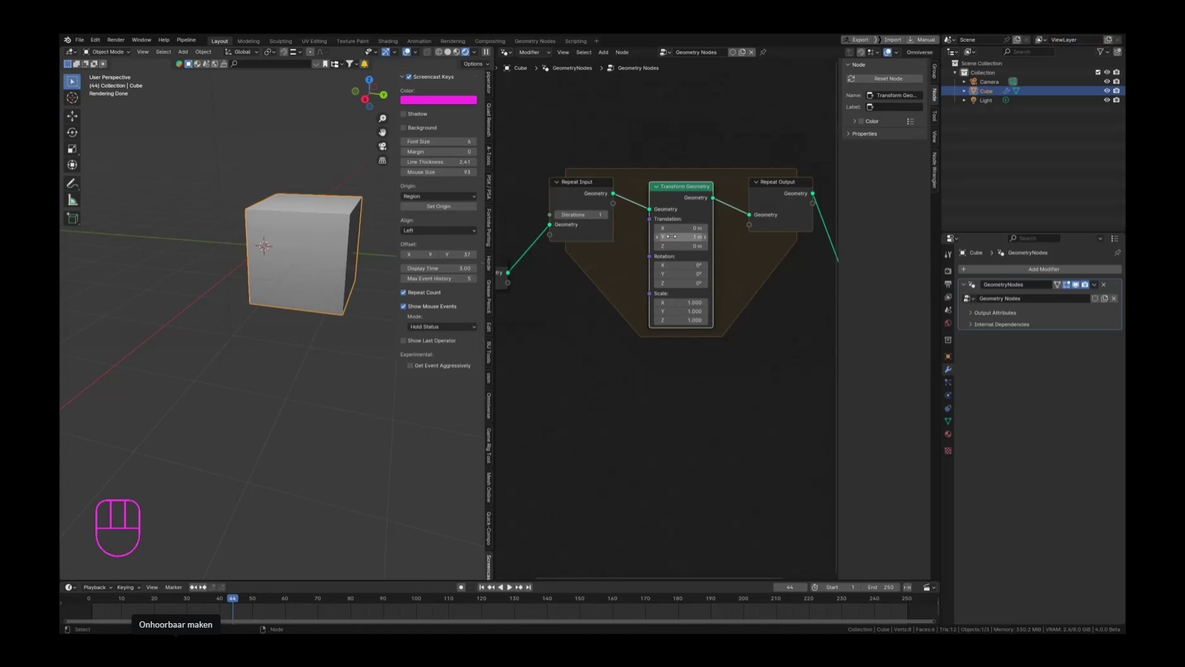
Switch the 3D viewport to Solid shading and frame the cube and the Repeat Zone nodes
scroll(257, 247, "down", 4)
mouse_move(257, 247)
middle_mouse_down()
mouse_move(256, 261)
mouse_move(331, 256)
mouse_move(259, 272)
mouse_move(192, 314)
mouse_move(222, 302)
mouse_move(213, 284)
middle_mouse_up()
left_click(449, 54)
scroll(217, 269, "up", 3)
scroll(191, 315, "up", 2)
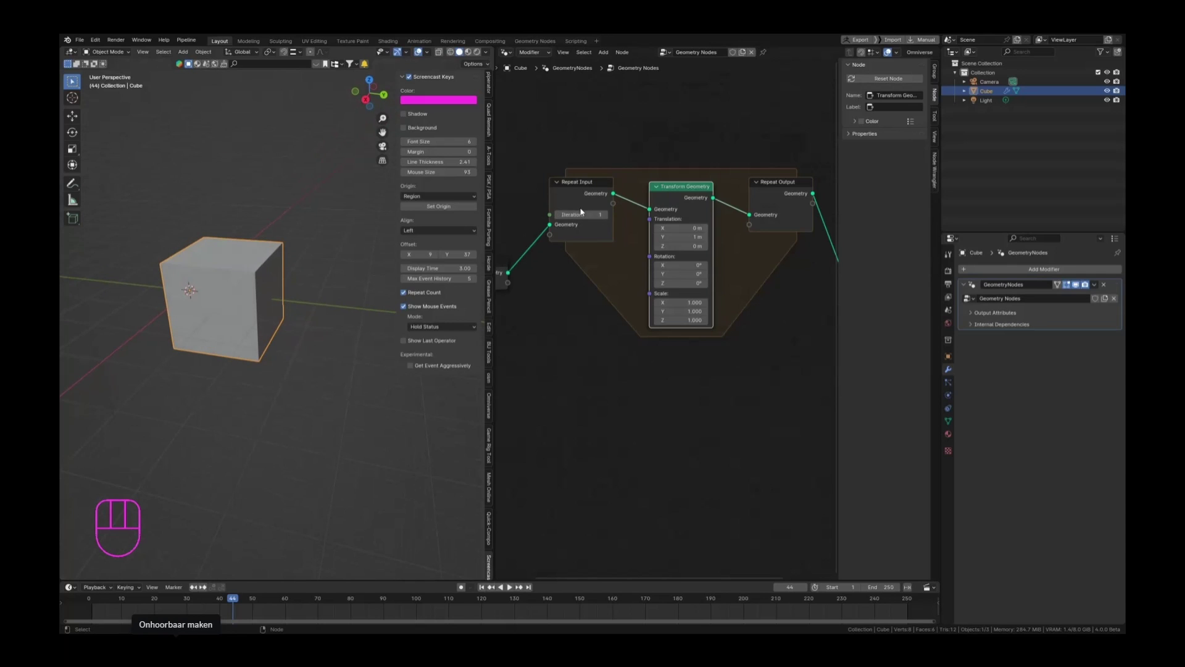
scroll(580, 212, "up", 2)
scroll(602, 225, "down", 3)
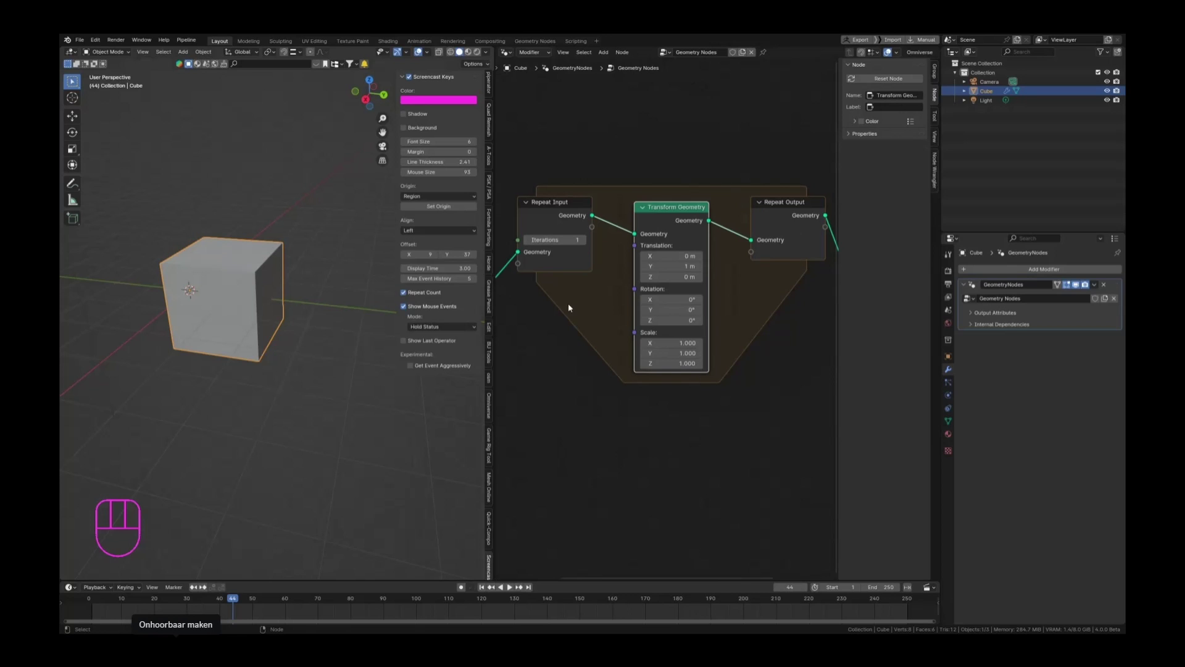
scroll(213, 321, "down", 3)
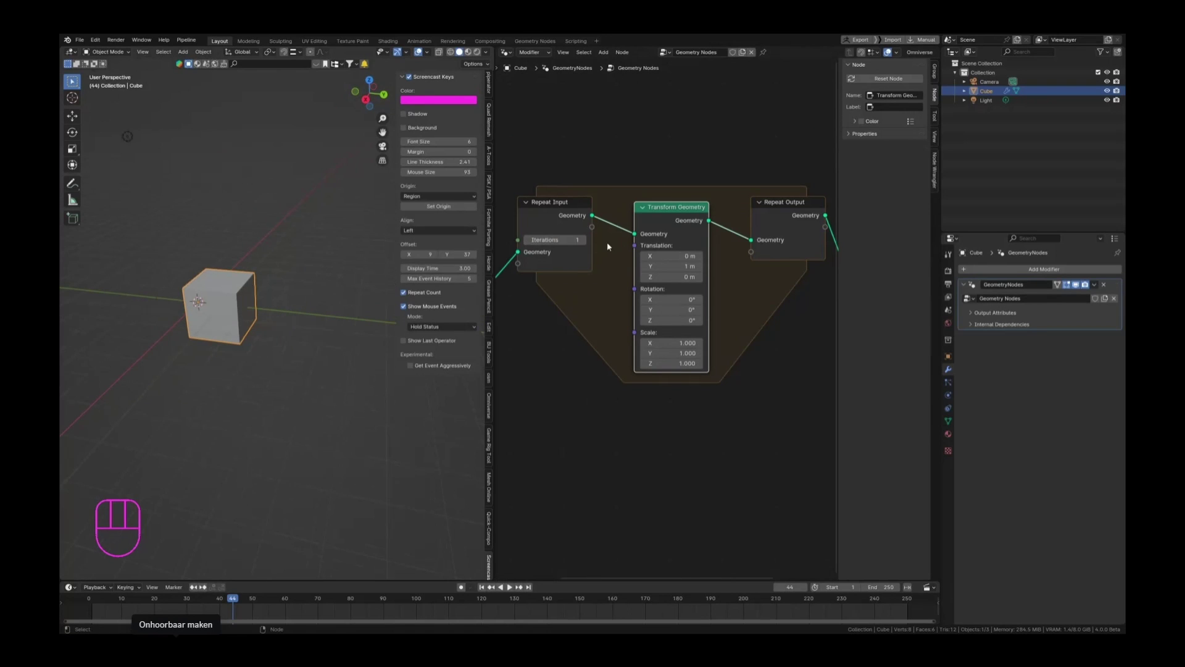
Raise the Repeat Input's iterations one at a time to 7 and watch the cube move in the viewport
left_click(583, 240)
left_click(584, 241)
left_click(584, 241)
left_click(584, 241)
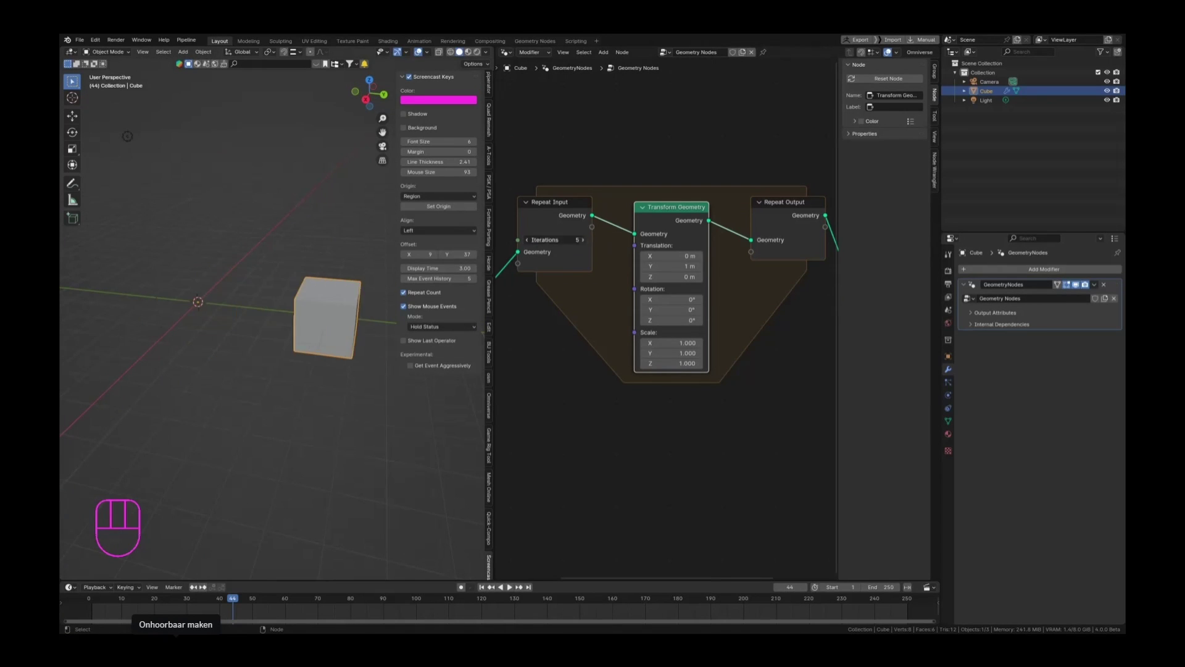
left_click(584, 240)
left_click(584, 241)
scroll(371, 364, "down", 3)
scroll(370, 366, "down", 3)
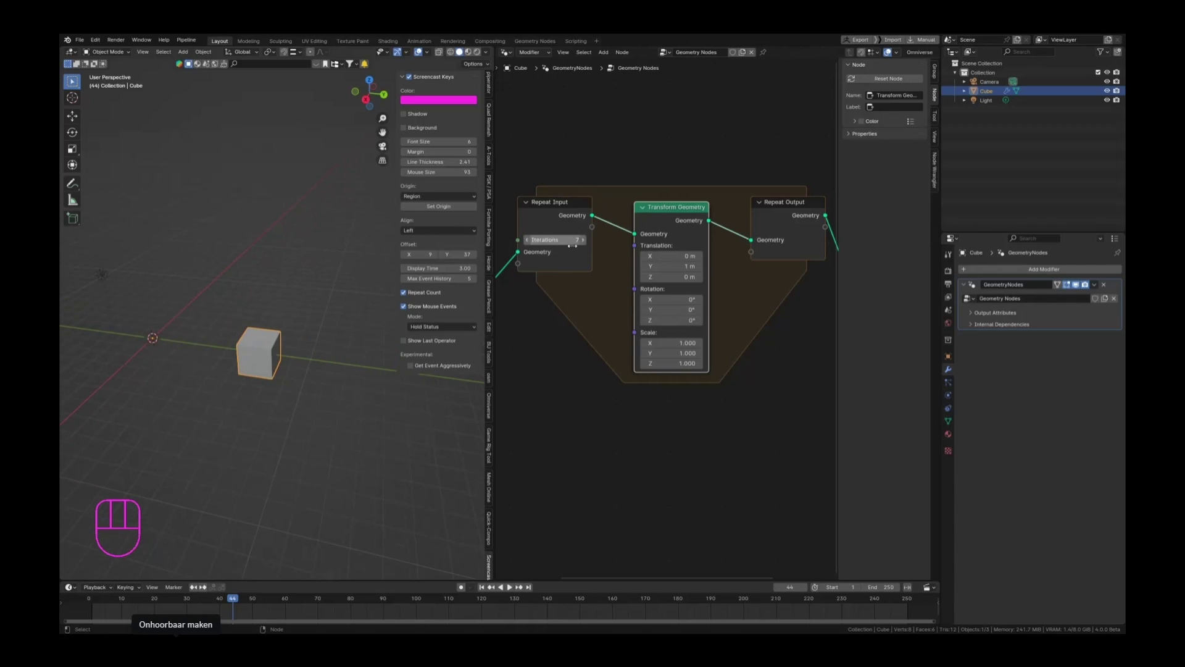
Test larger iteration counts on the Repeat Input node and settle on 5 iterations
left_click_drag(572, 240, 678, 241)
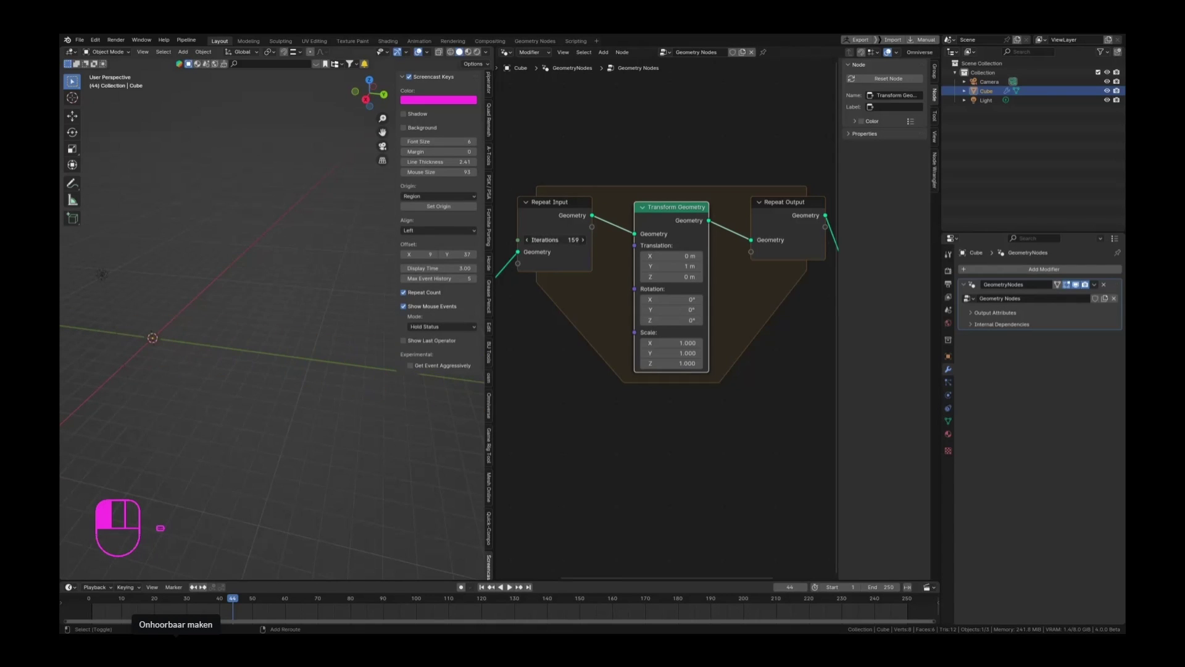
left_click_drag(574, 241, 548, 242)
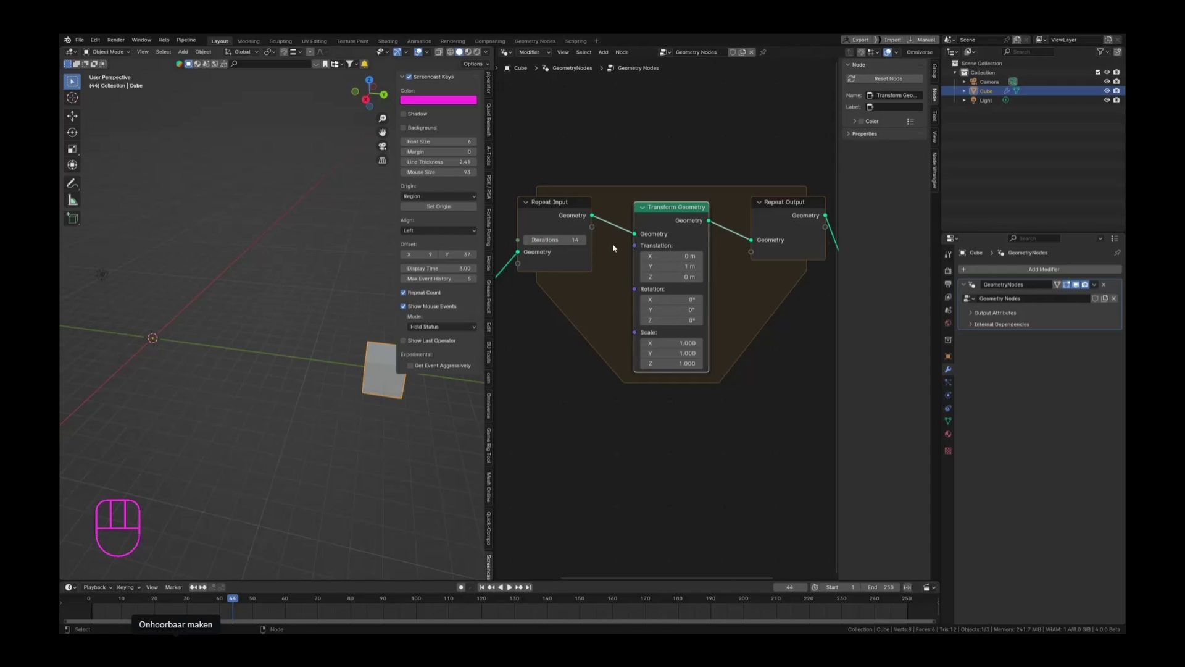
middle_click_drag(613, 244, 643, 202)
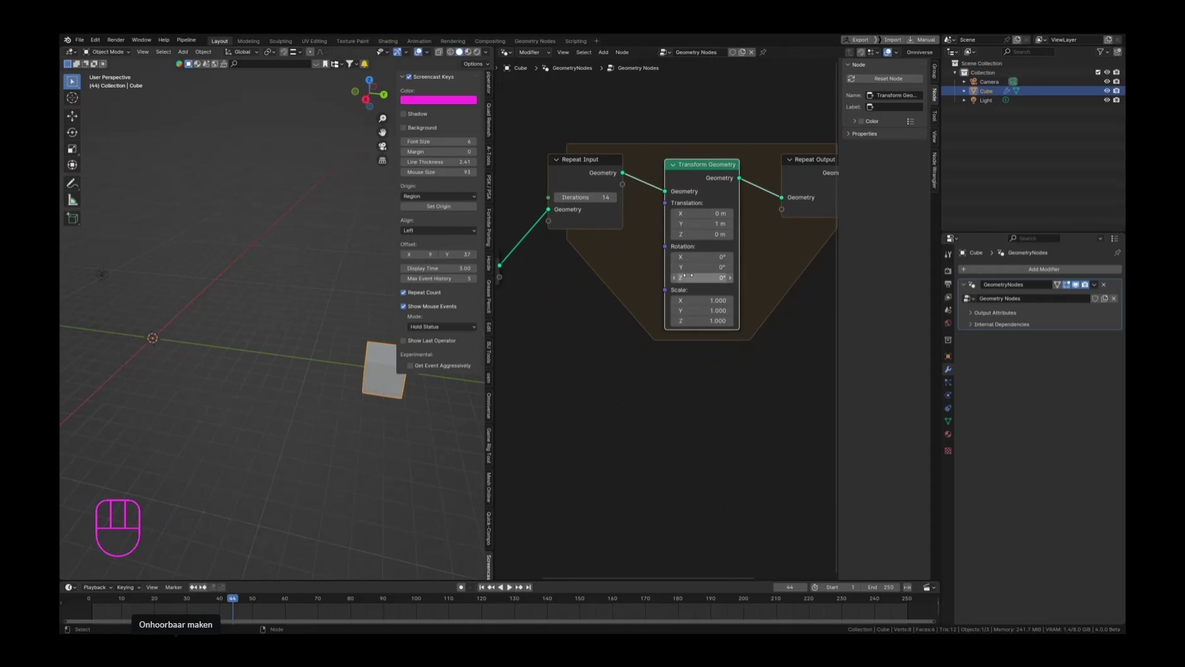
left_click_drag(602, 198, 580, 198, "shift")
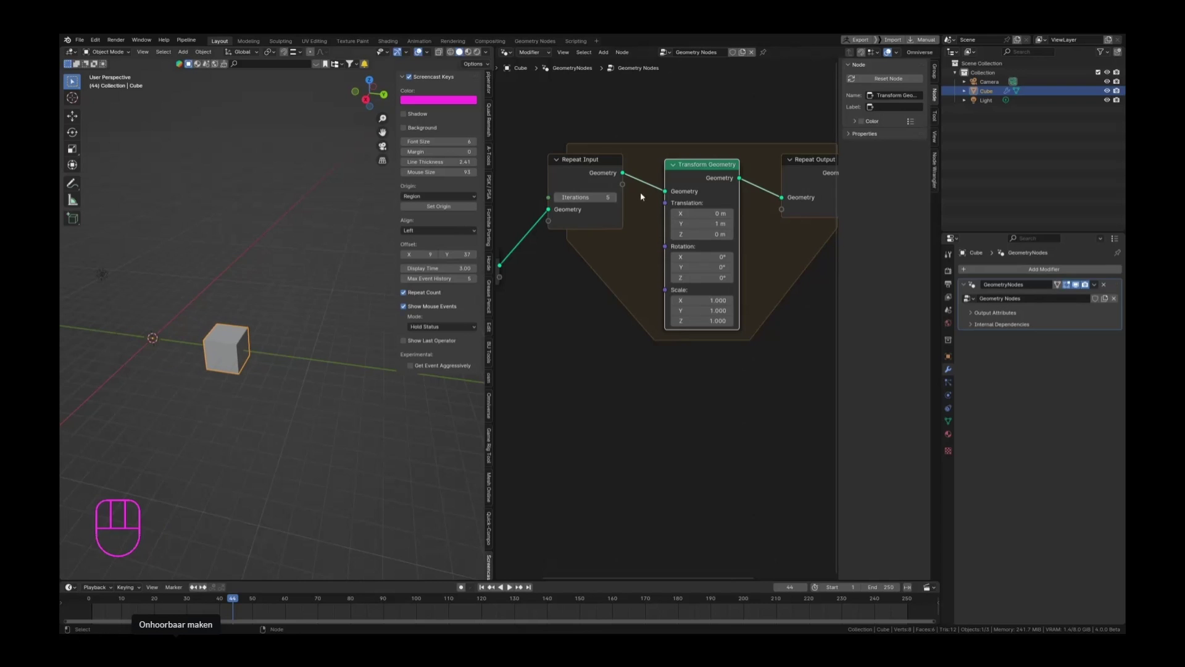
middle_click_drag(627, 183, 622, 236, "shift")
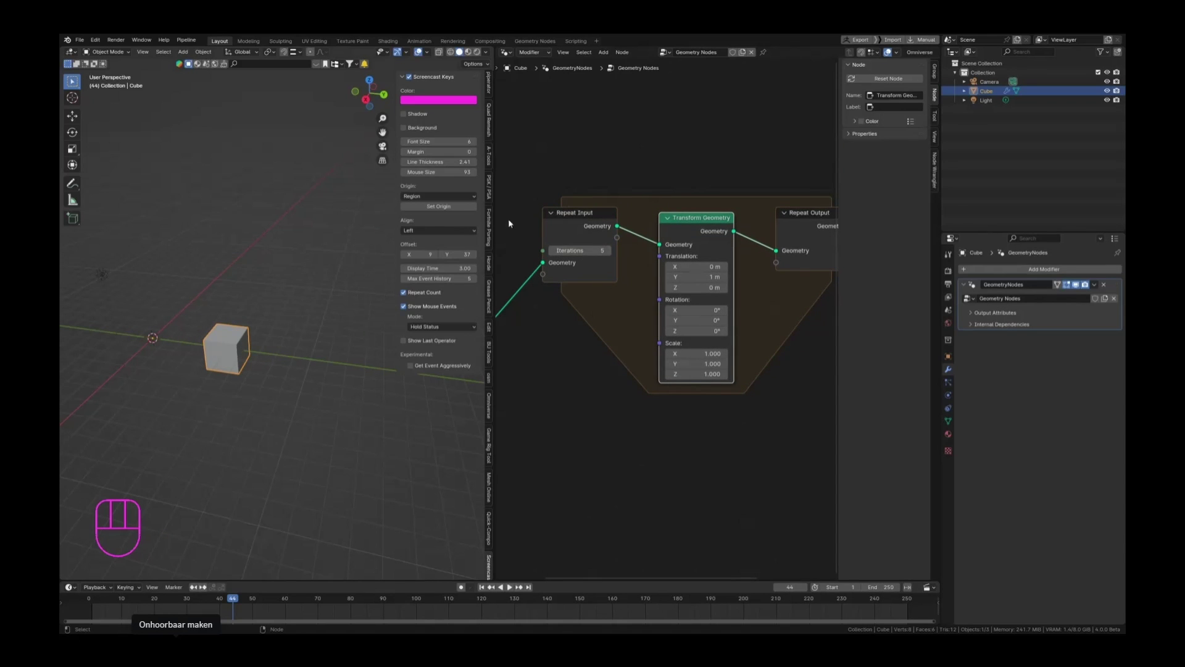
scroll(584, 256, "up", 2)
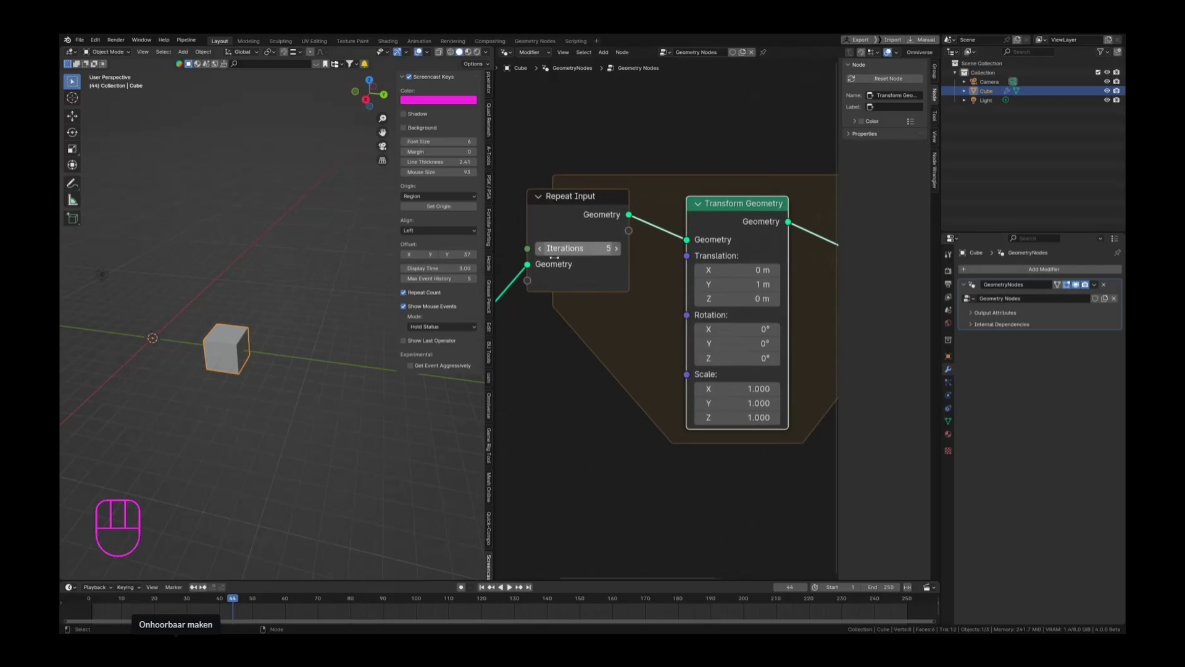
mouse_move(572, 264)
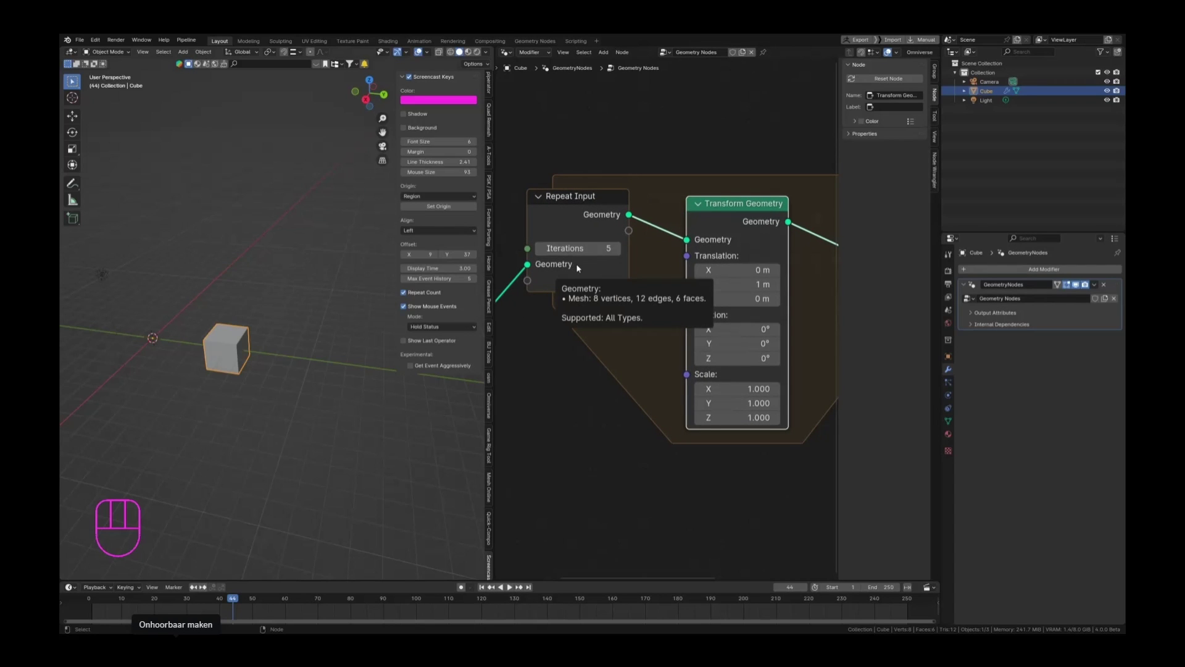
Move the Transform Geometry node down and insert a Join Geometry node between it and Repeat Output
scroll(639, 267, "down", 5)
middle_click_drag(638, 267, 631, 235)
left_click_drag(699, 202, 685, 259)
middle_click_drag(685, 260, 638, 224)
key("F3")
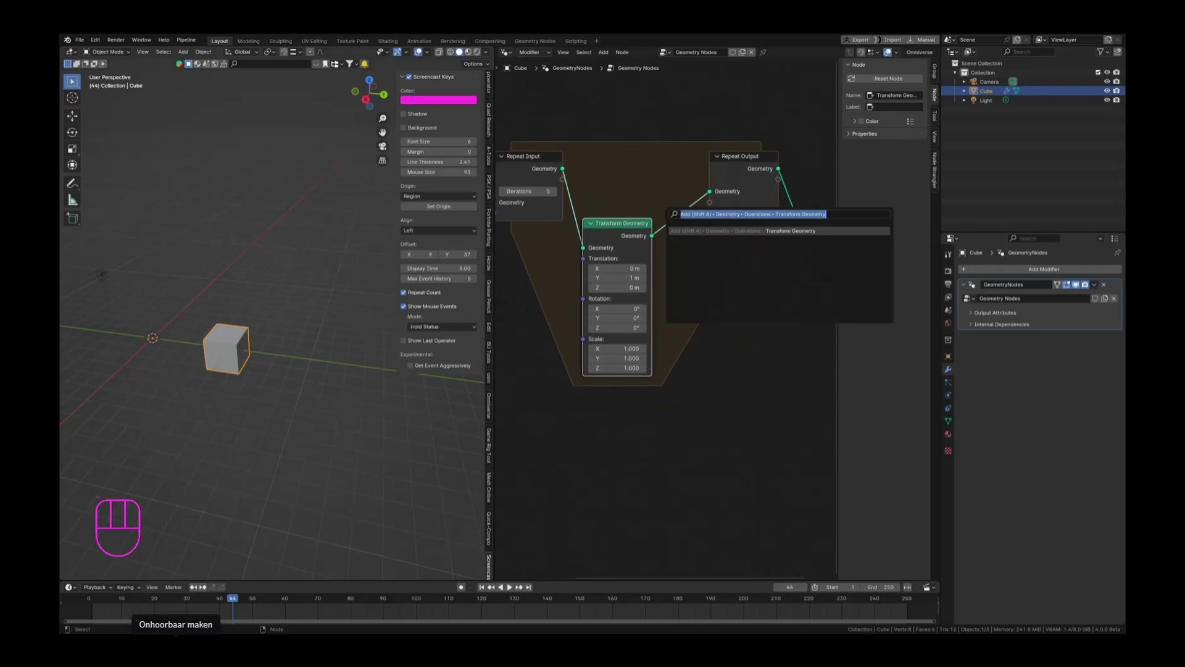
type("join geom")
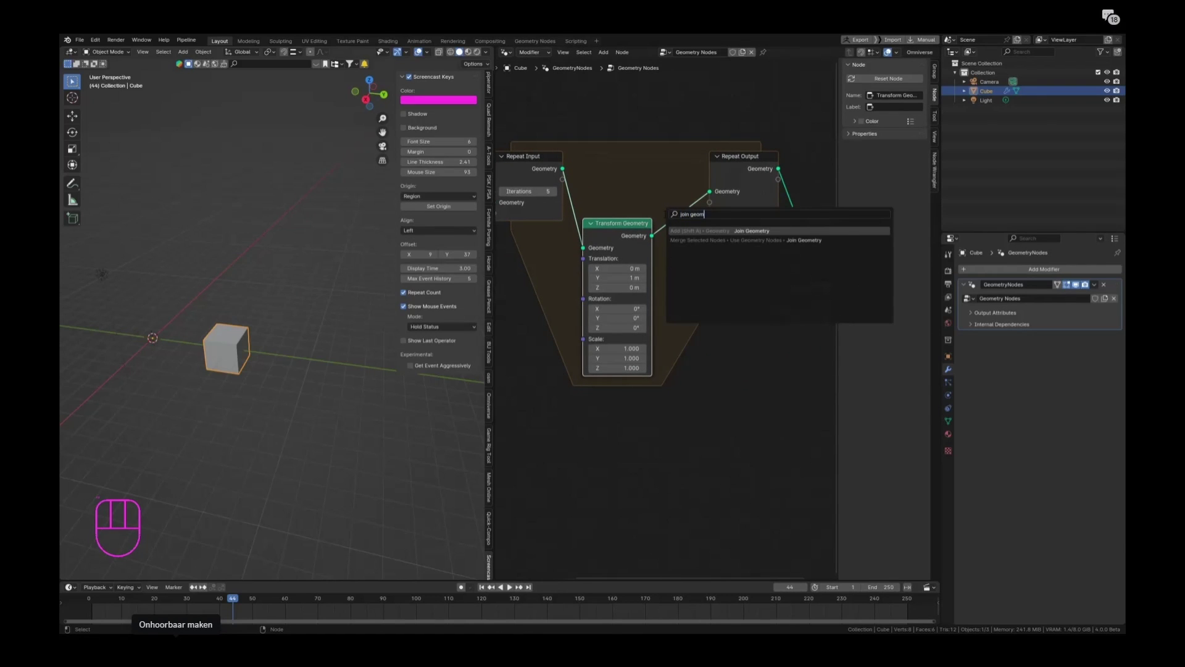
key("Return")
left_click(684, 181)
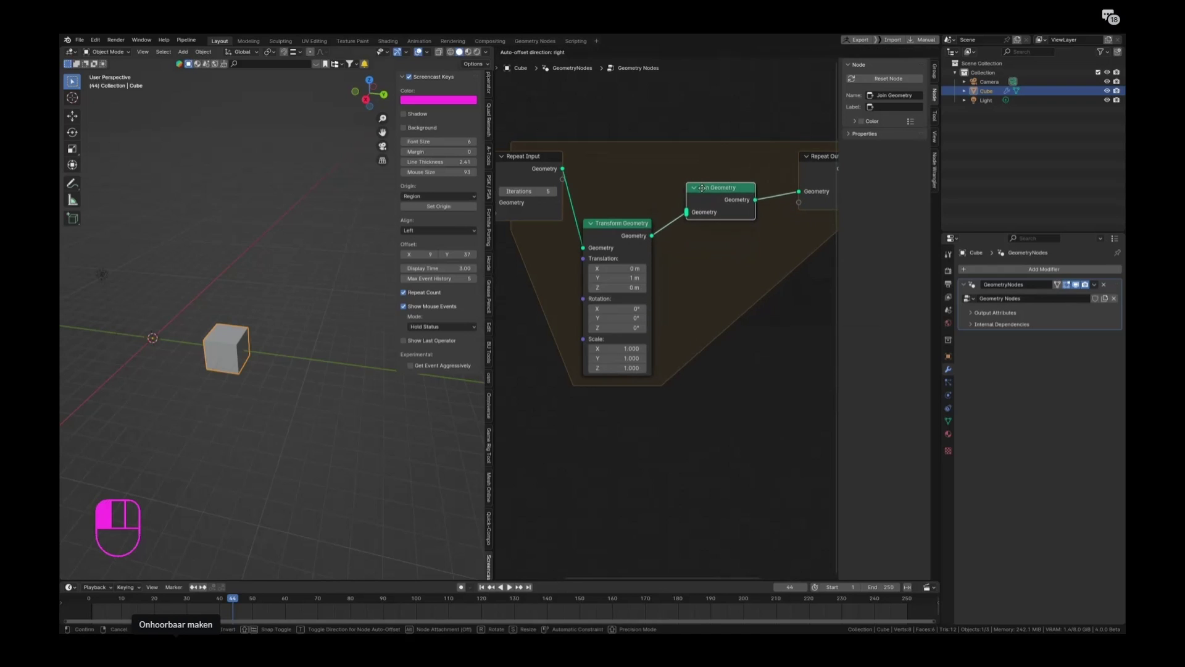
Connect the Repeat Input's geometry output directly to the Join Geometry node as a second input
left_click_drag(564, 169, 571, 162)
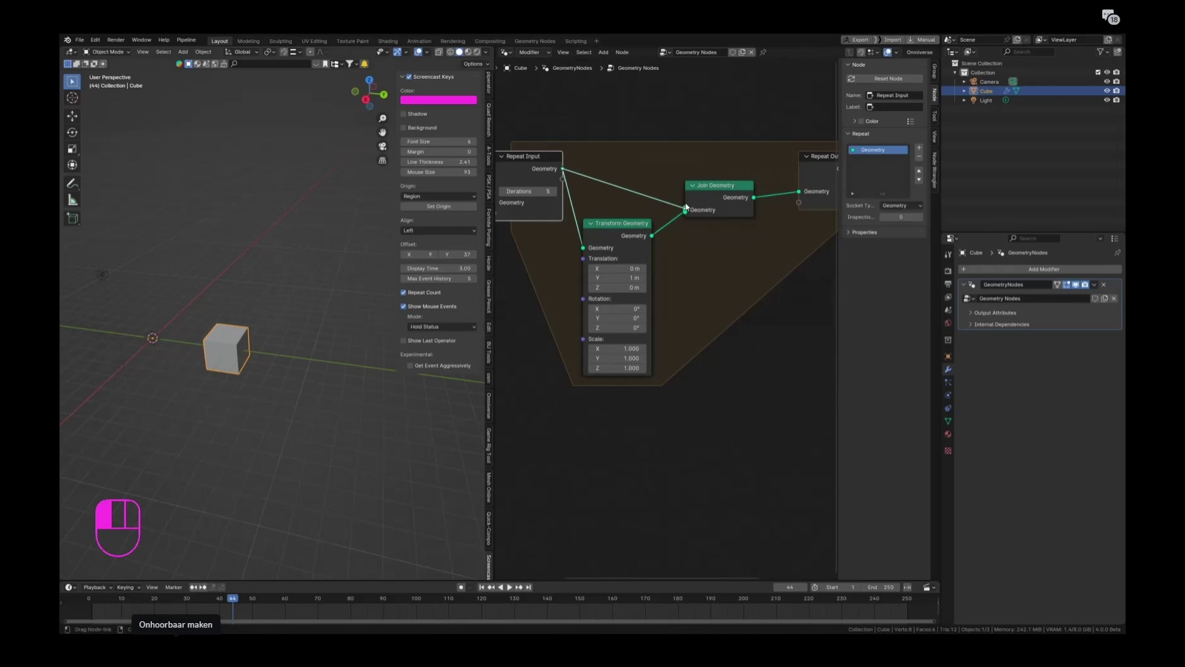
left_click_drag(687, 207, 687, 207)
scroll(258, 334, "up", 4)
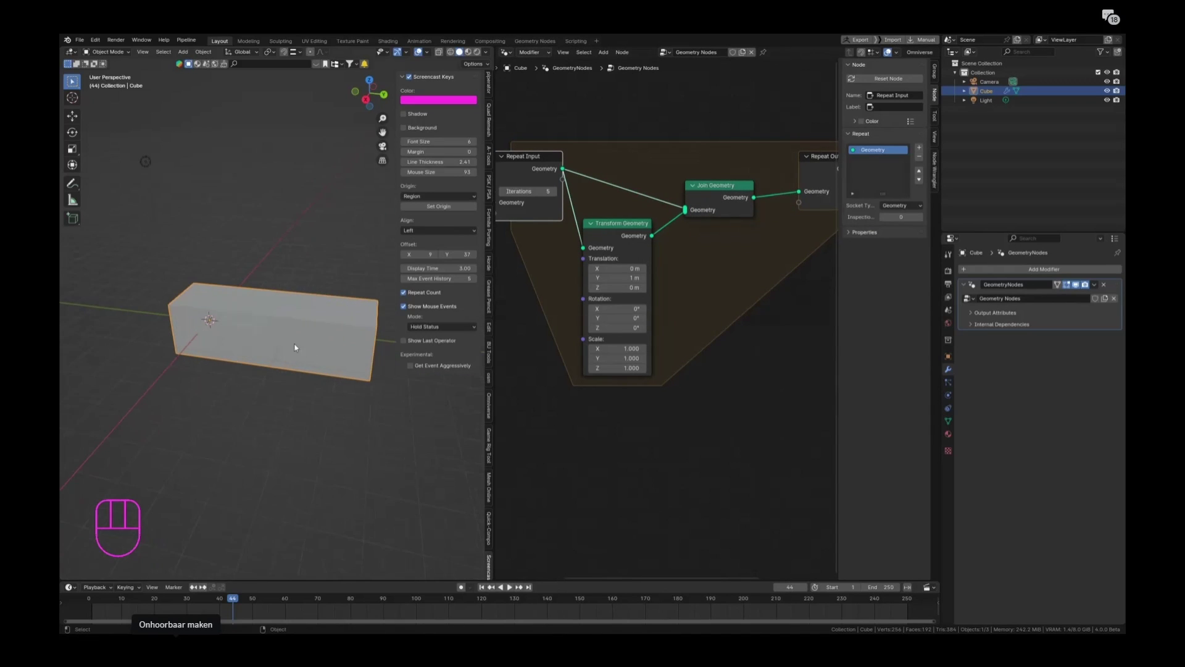
Set the Transform Geometry node's Y translation to 2.27 m and inspect the row of cubes
left_click_drag(617, 278, 644, 278)
scroll(373, 329, "down", 4)
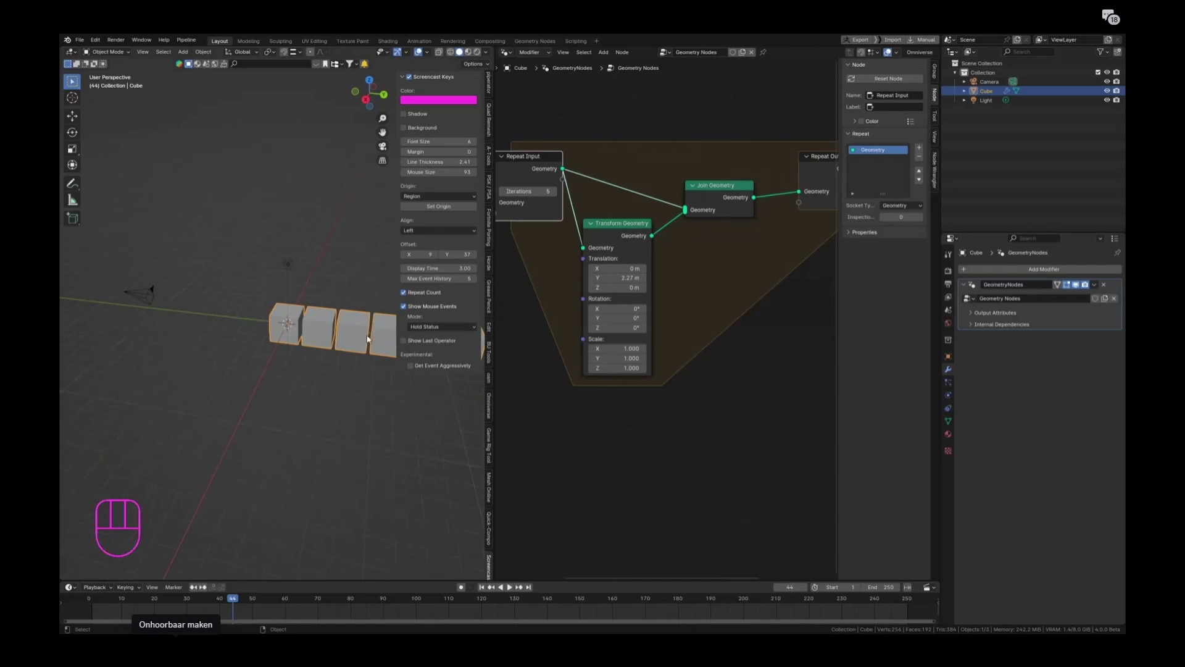
middle_click_drag(374, 326, 251, 365, "shift")
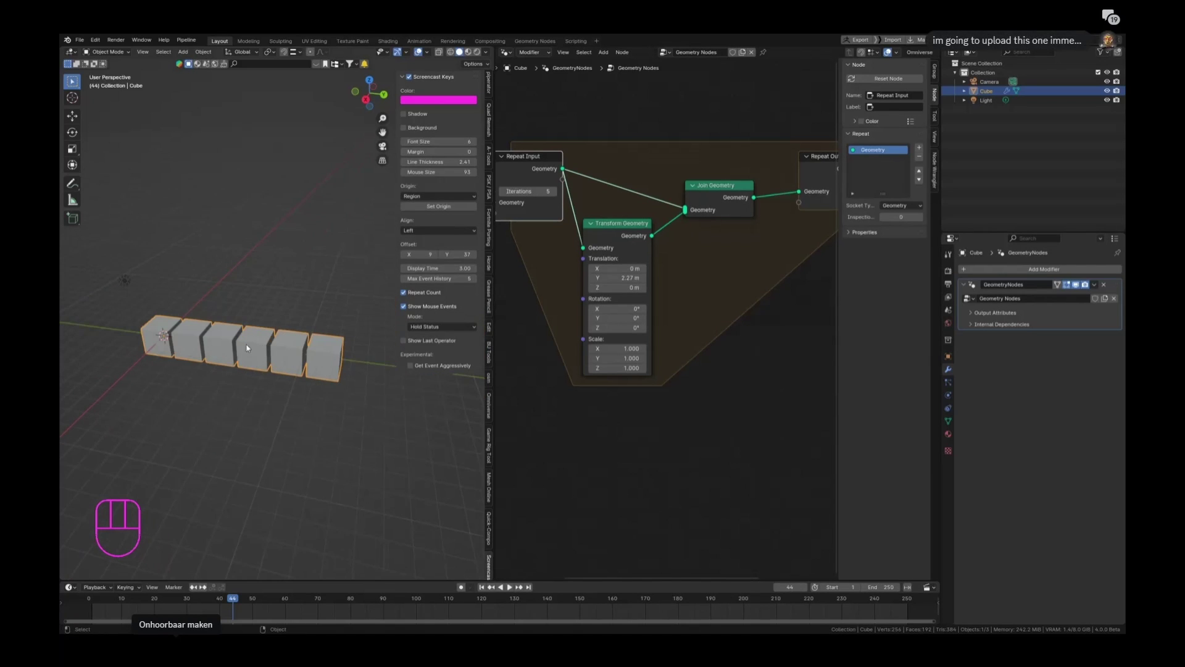
scroll(224, 336, "up", 2)
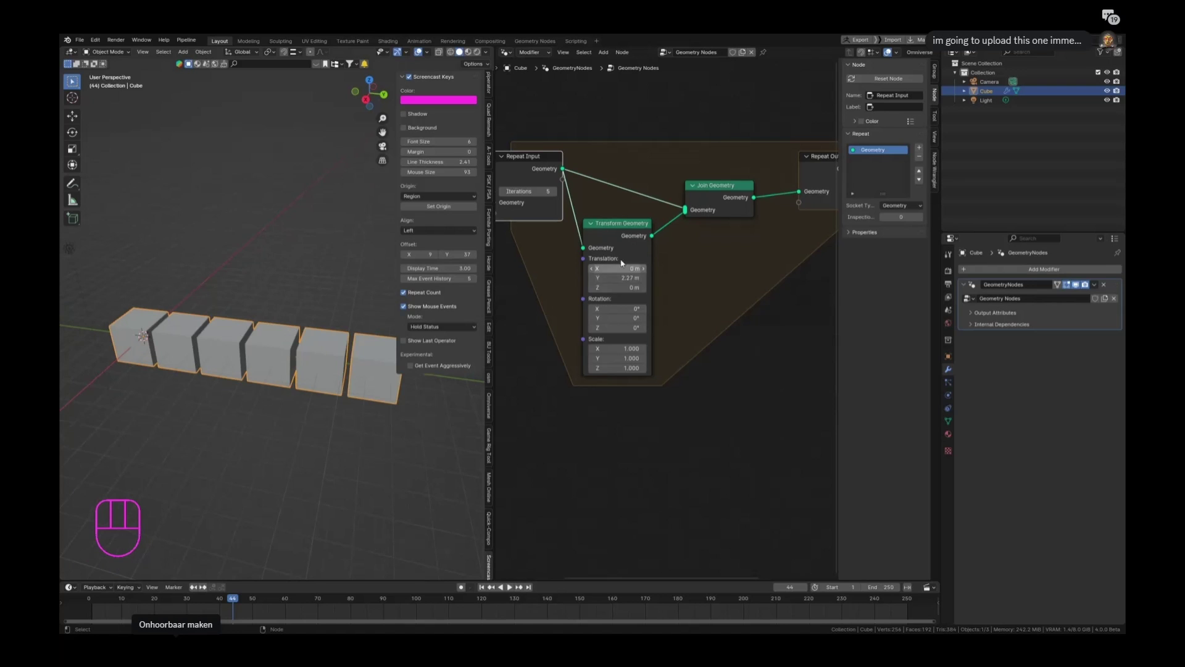
scroll(221, 362, "down", 2)
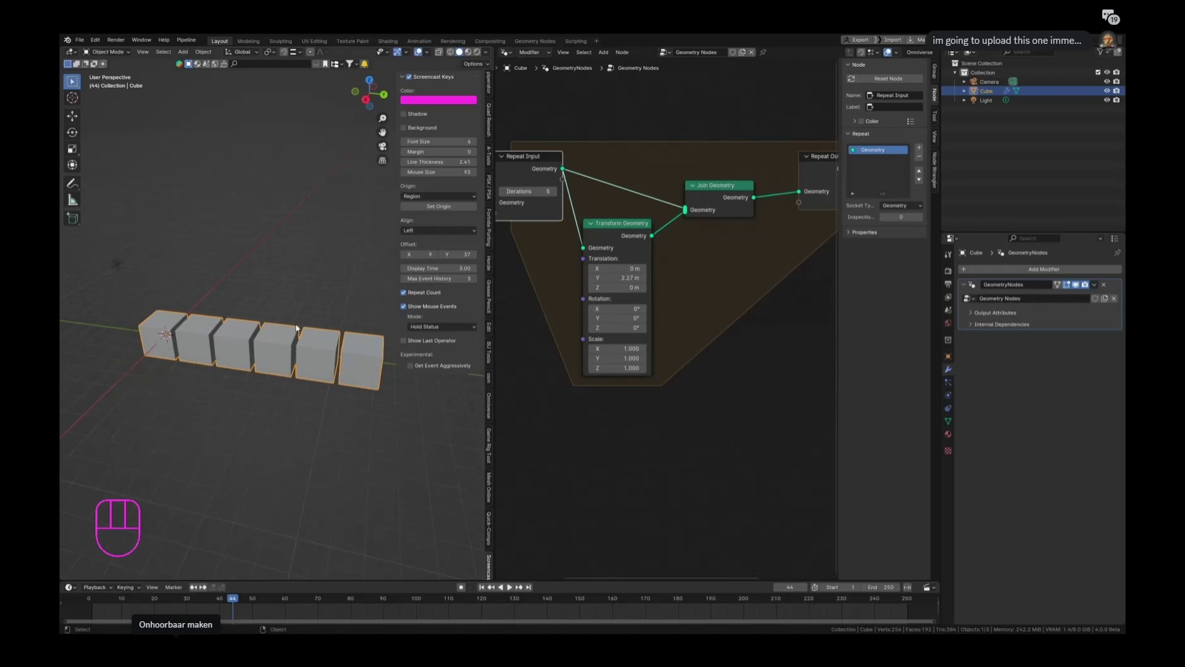
middle_click_drag(250, 339, 279, 317)
scroll(614, 308, "up", 1)
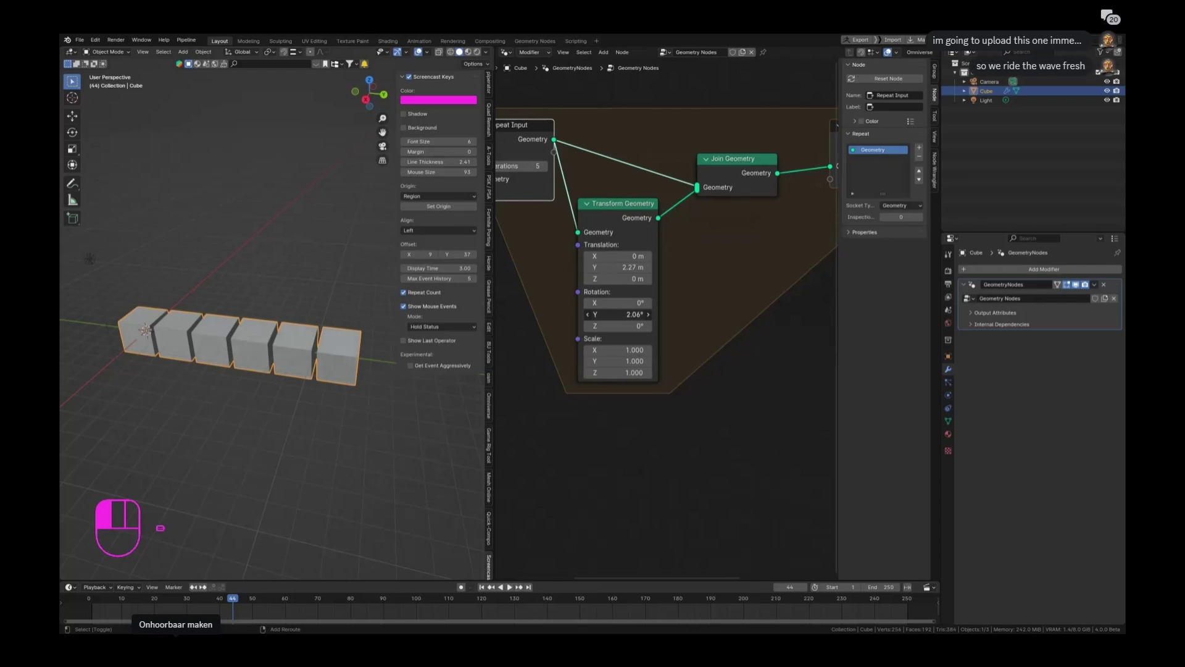
Set the Transform Geometry node's rotation to X 16.9°, Y 21.1° and Z 45.2°
left_click_drag(617, 314, 595, 327)
middle_click_drag(262, 331, 334, 344, "shift")
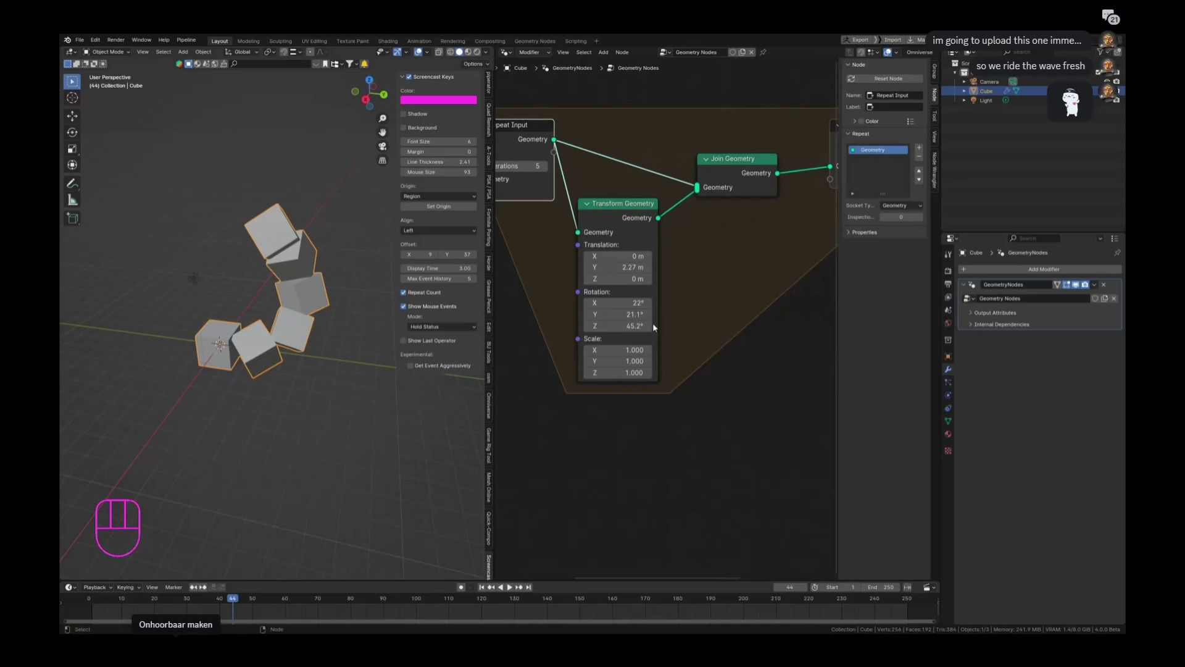
left_click_drag(603, 301, 587, 301)
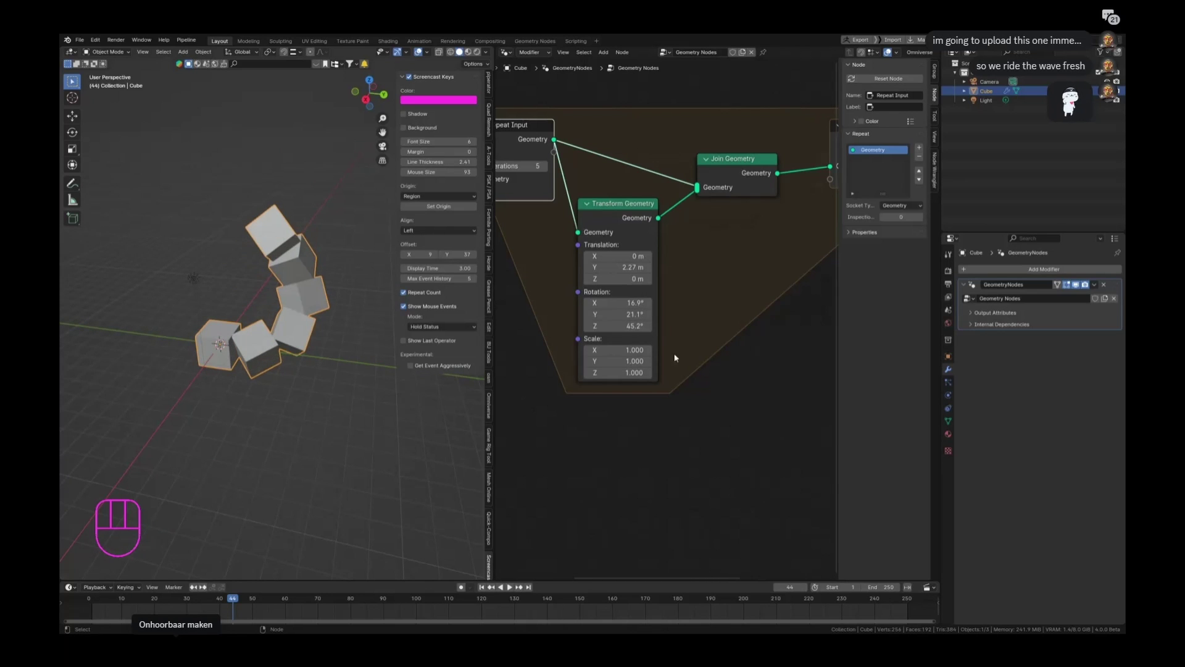
Set the Transform Geometry scale to 0.740 on all axes and its rotation to Y 24.4° and Z 52°
left_click_drag(628, 372, 613, 372)
key("ctrl+z")
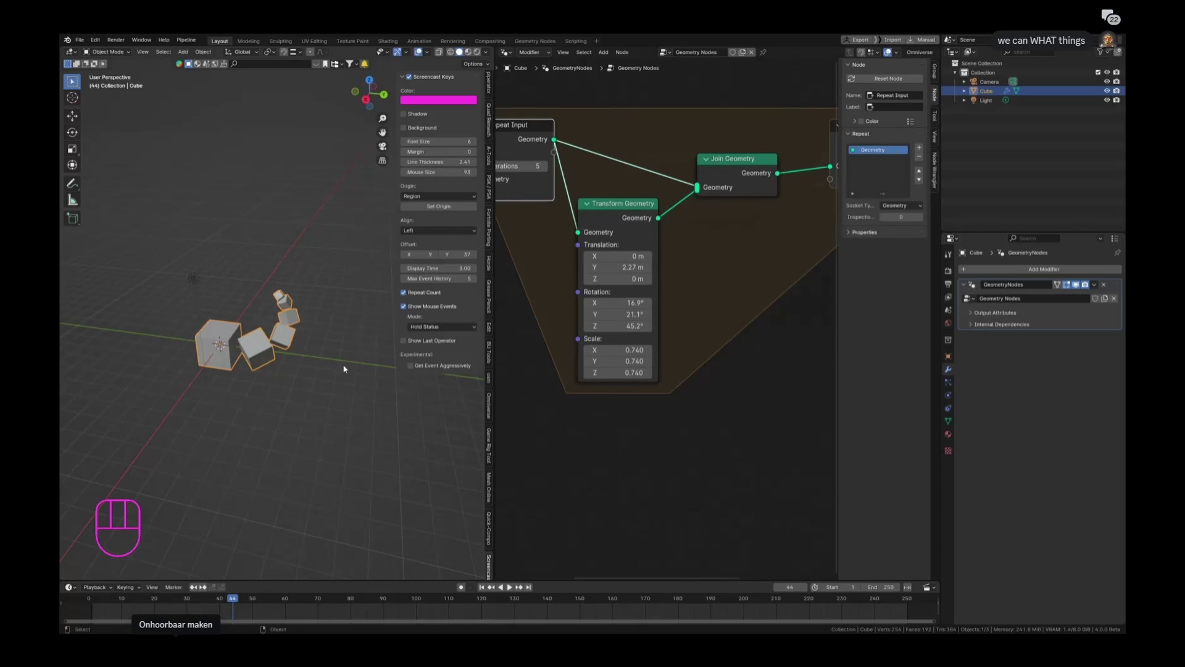
mouse_move(615, 314)
left_mouse_down()
mouse_move(644, 314)
mouse_move(618, 314)
left_mouse_up()
mouse_move(616, 326)
left_mouse_down()
mouse_move(606, 326)
mouse_move(630, 326)
mouse_move(618, 326)
left_mouse_up()
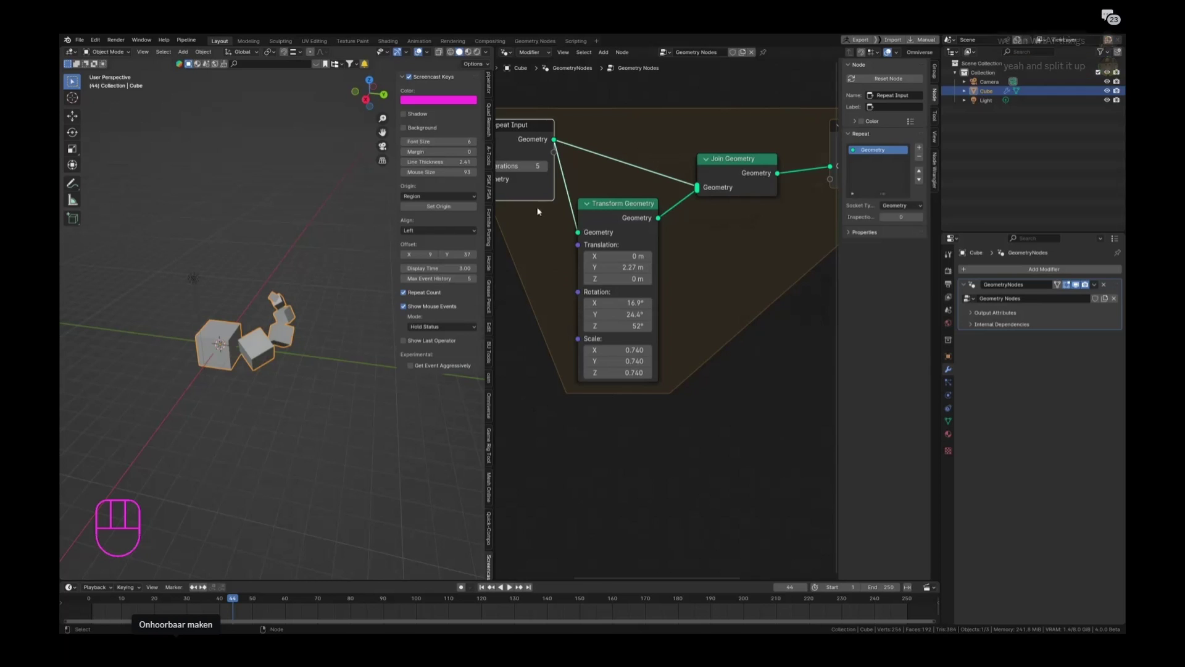
Insert a second Transform Geometry node on the link from Repeat Input to Join Geometry, and place the existing one below it
middle_click_drag(591, 236, 633, 306)
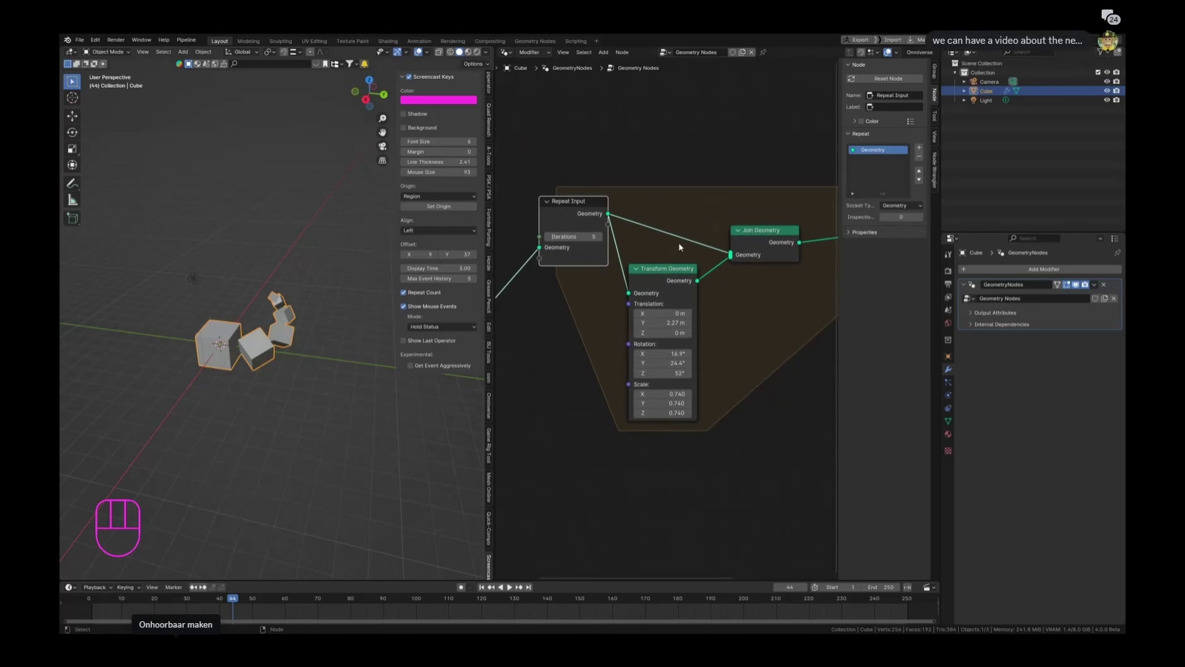
left_click(649, 282)
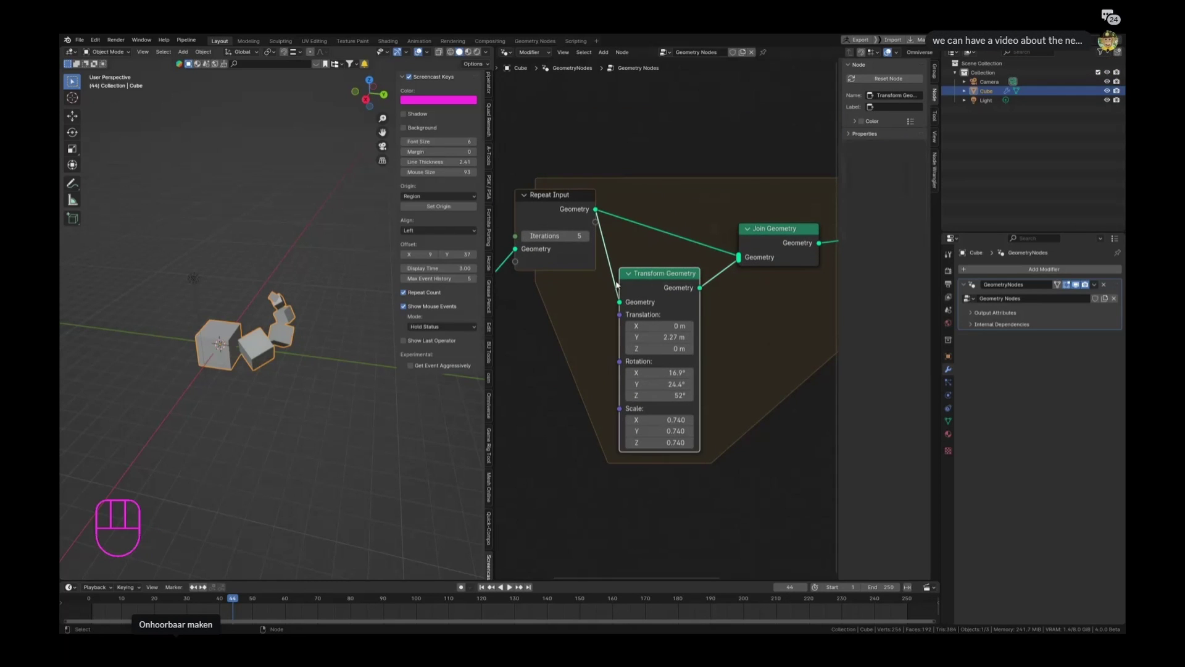
scroll(647, 228, "up", 1)
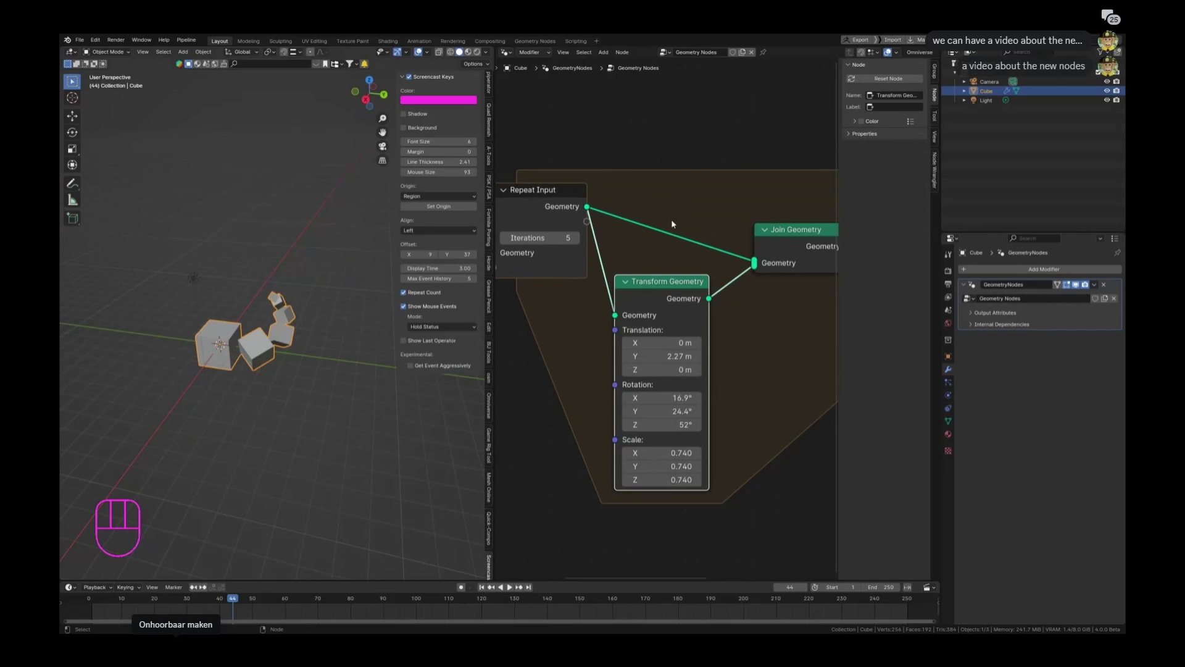
key("shift+a")
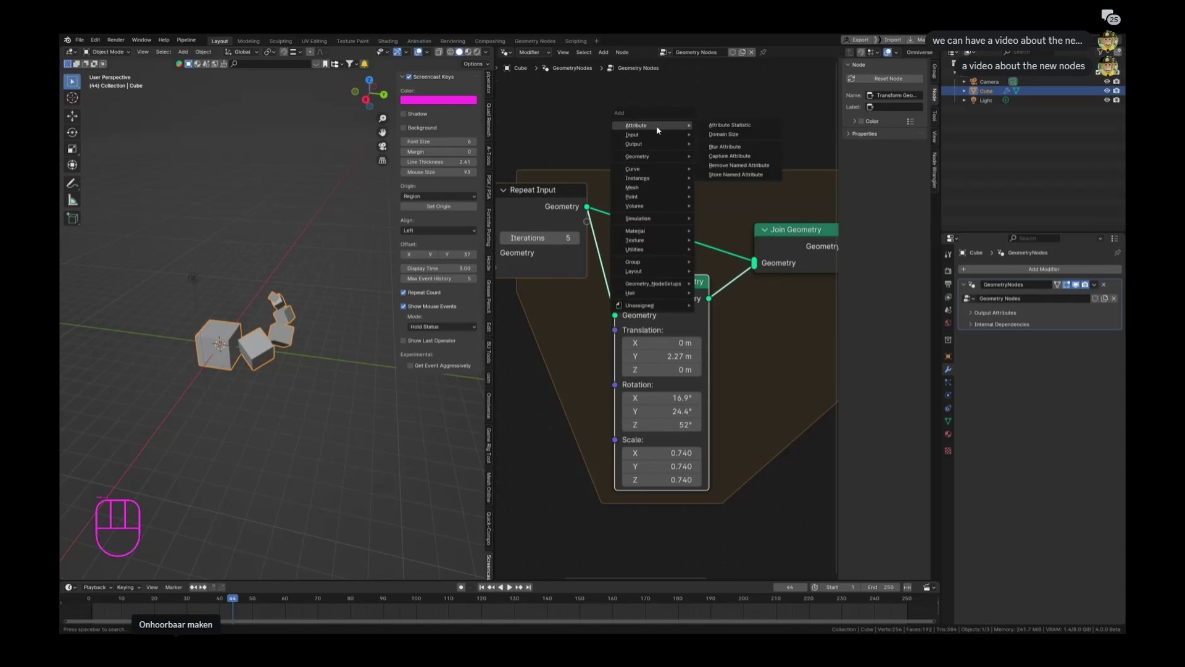
key("F3")
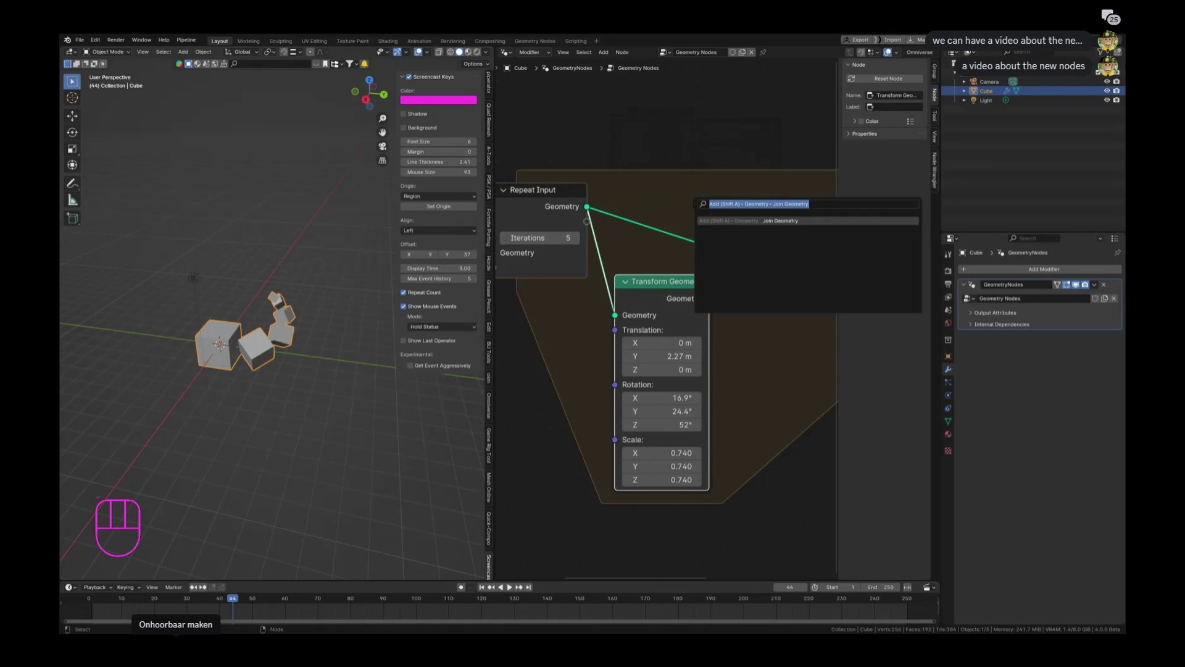
type("transfor")
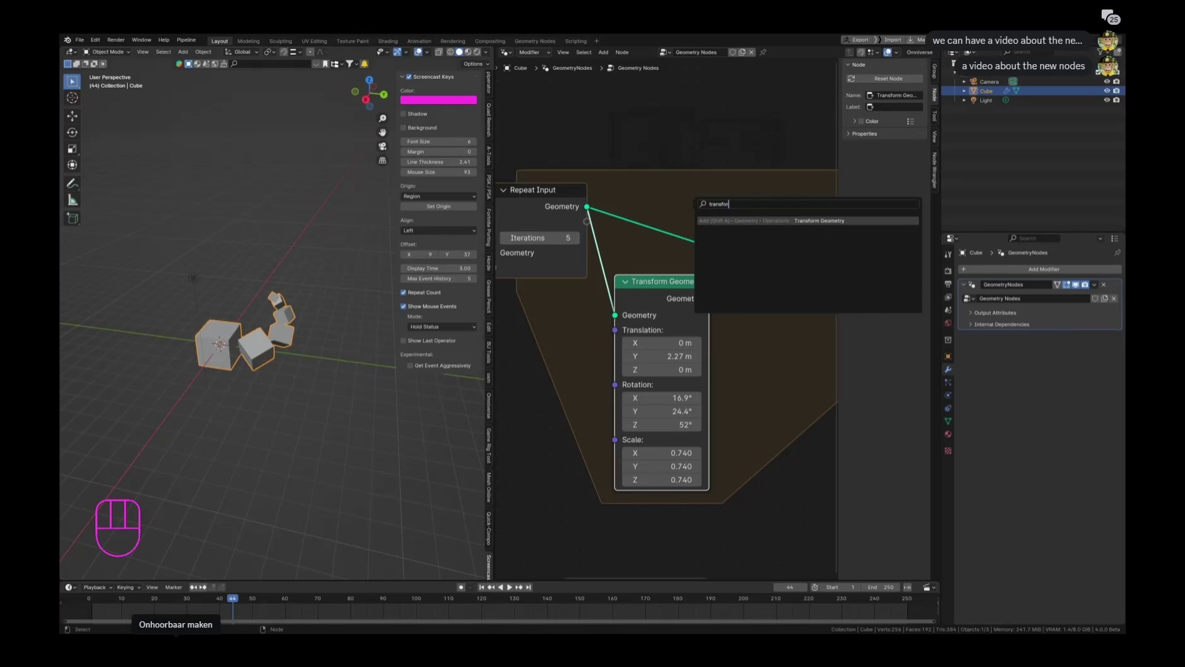
key("Return")
left_click(676, 202)
left_click_drag(646, 296, 709, 451)
middle_click_drag(716, 383, 696, 289)
Try changing the X rotation of the new upper Transform Geometry node
mouse_move(703, 228)
left_mouse_down()
mouse_move(740, 228)
mouse_move(704, 228)
left_mouse_up()
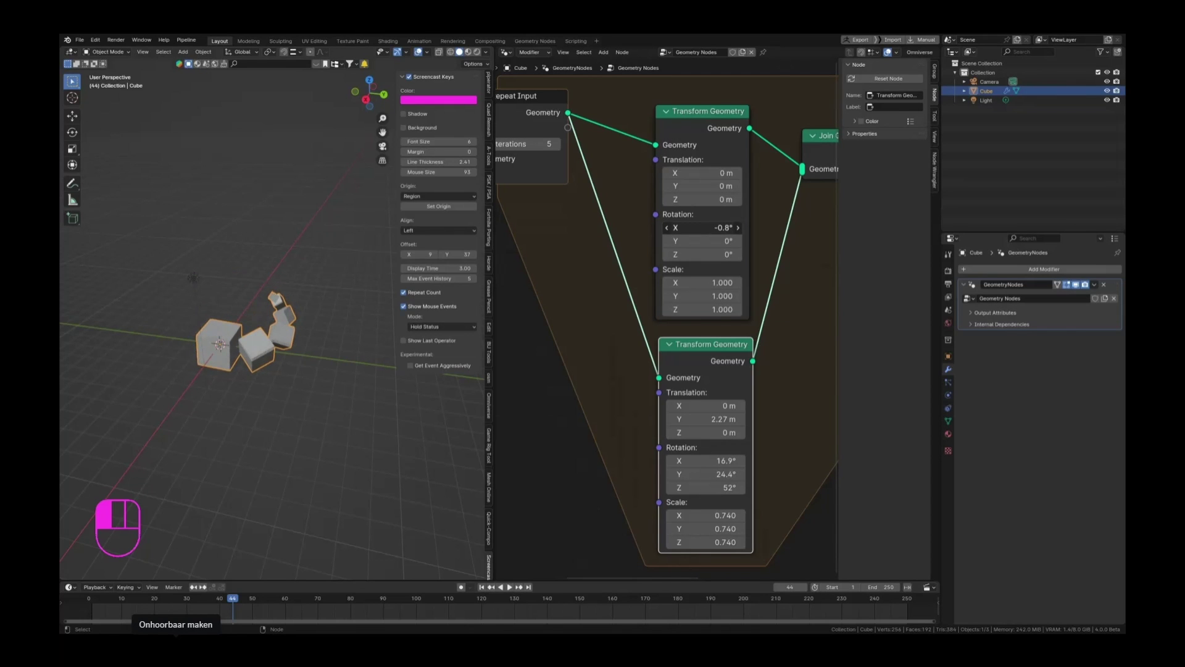
key("Return")
scroll(730, 120, "down", 4)
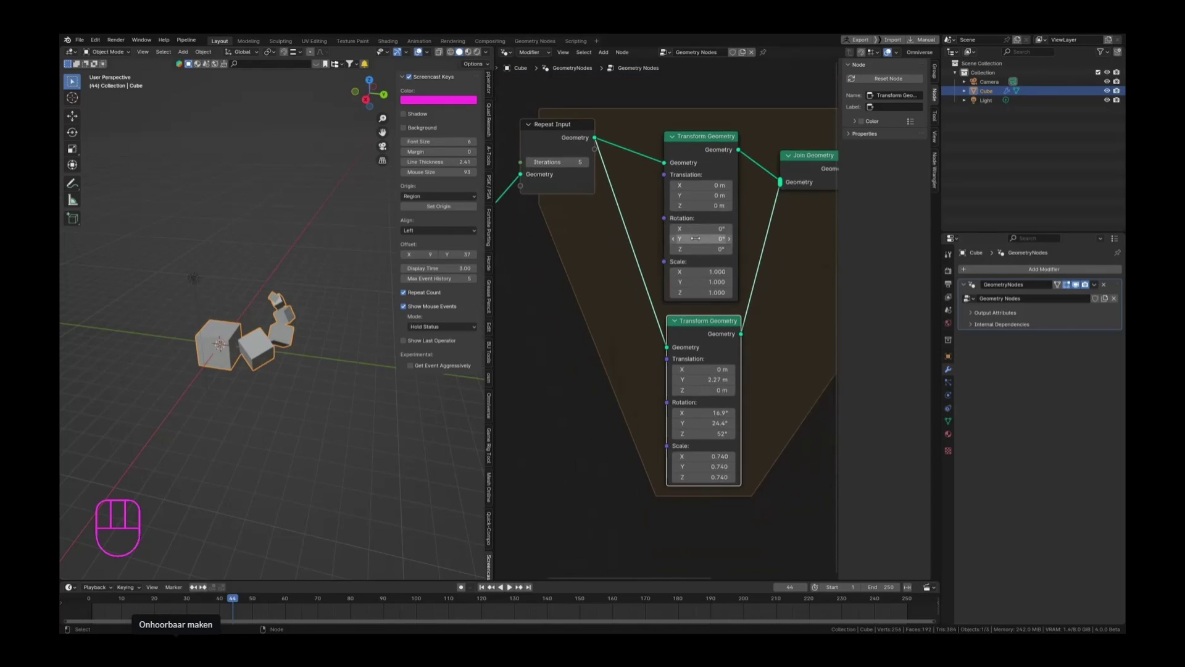
middle_click_drag(582, 190, 608, 225)
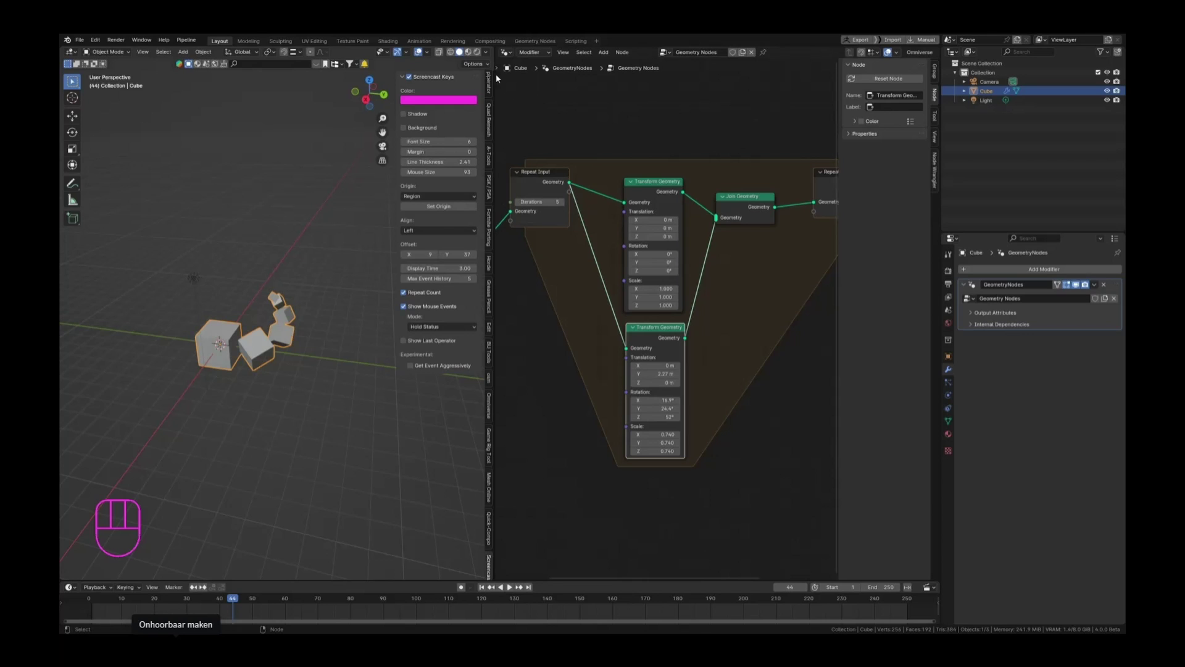
Split the node editor horizontally, turn its upper area into a Spreadsheet, and view the cube chain closer
left_click_drag(495, 48, 496, 233)
left_click(505, 52)
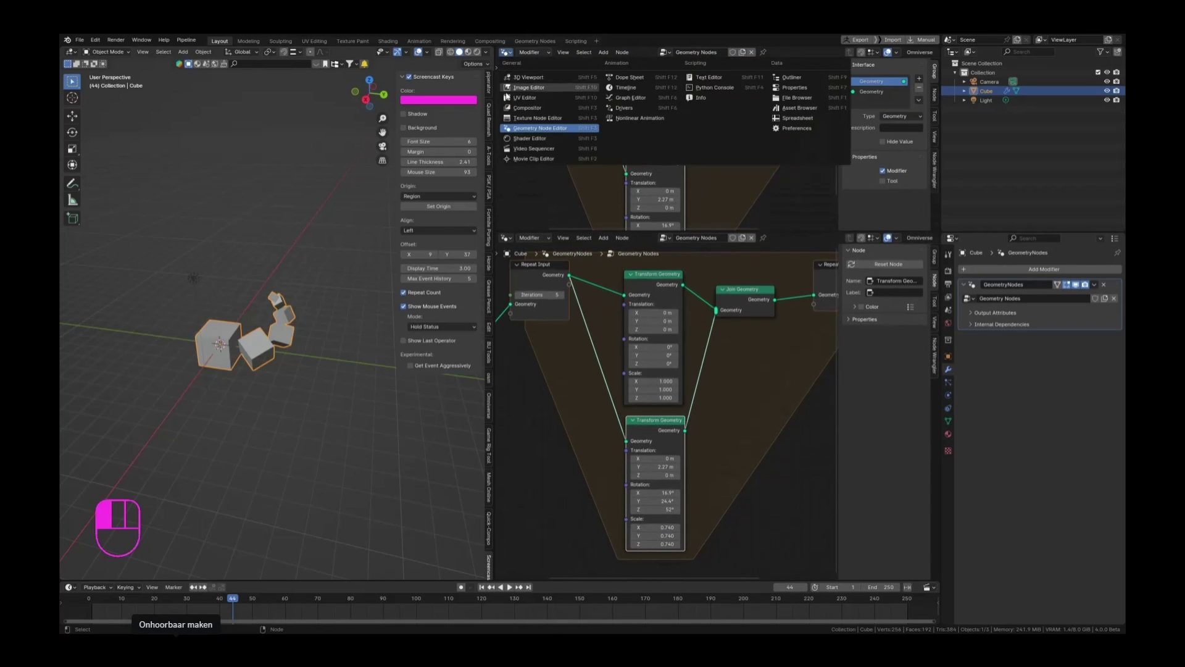
left_click(796, 118)
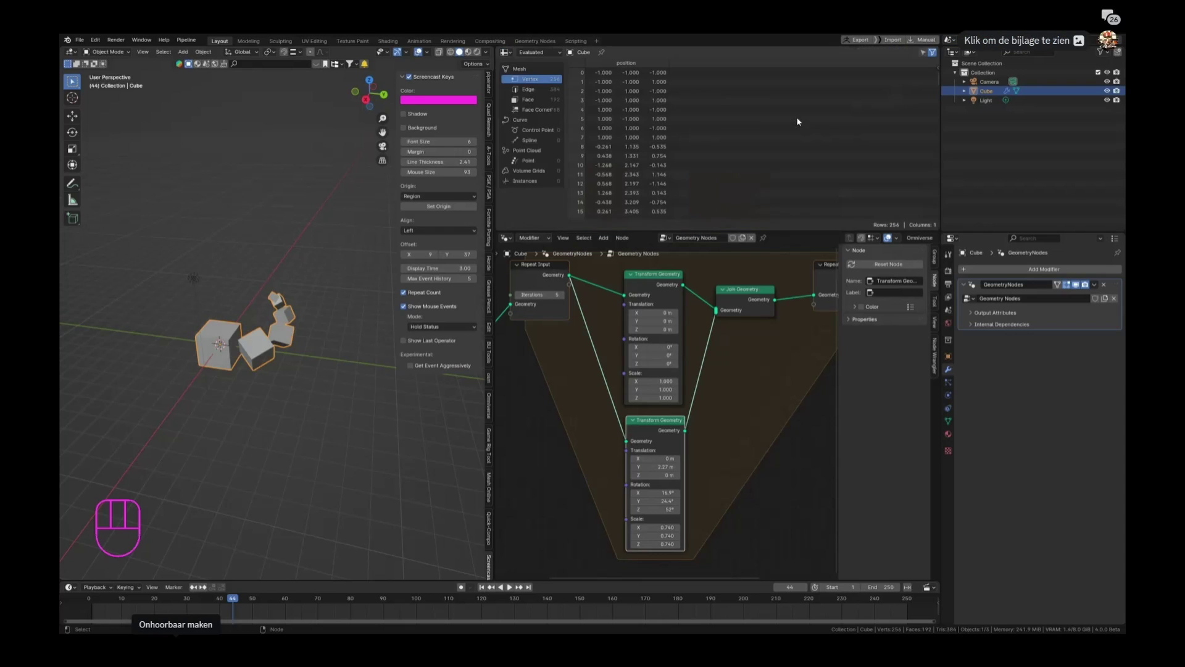
scroll(250, 317, "up", 3)
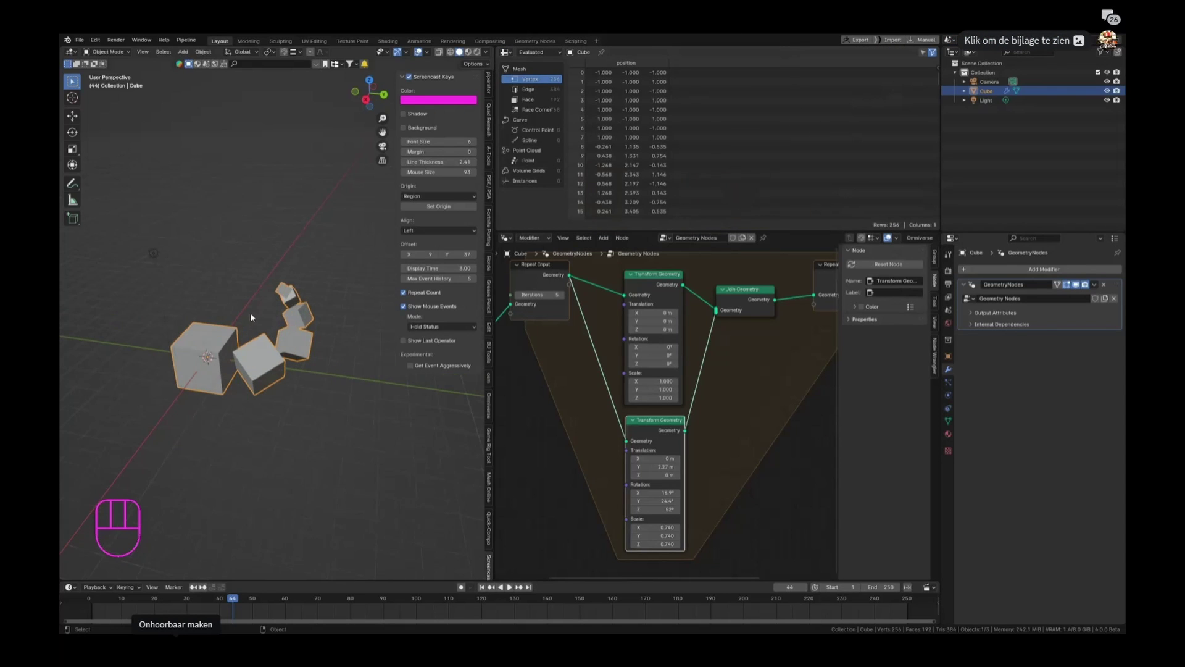
Examine the vertex position rows of the repeated cube geometry in the Spreadsheet, down the list and back to the start
scroll(264, 304, "up", 2)
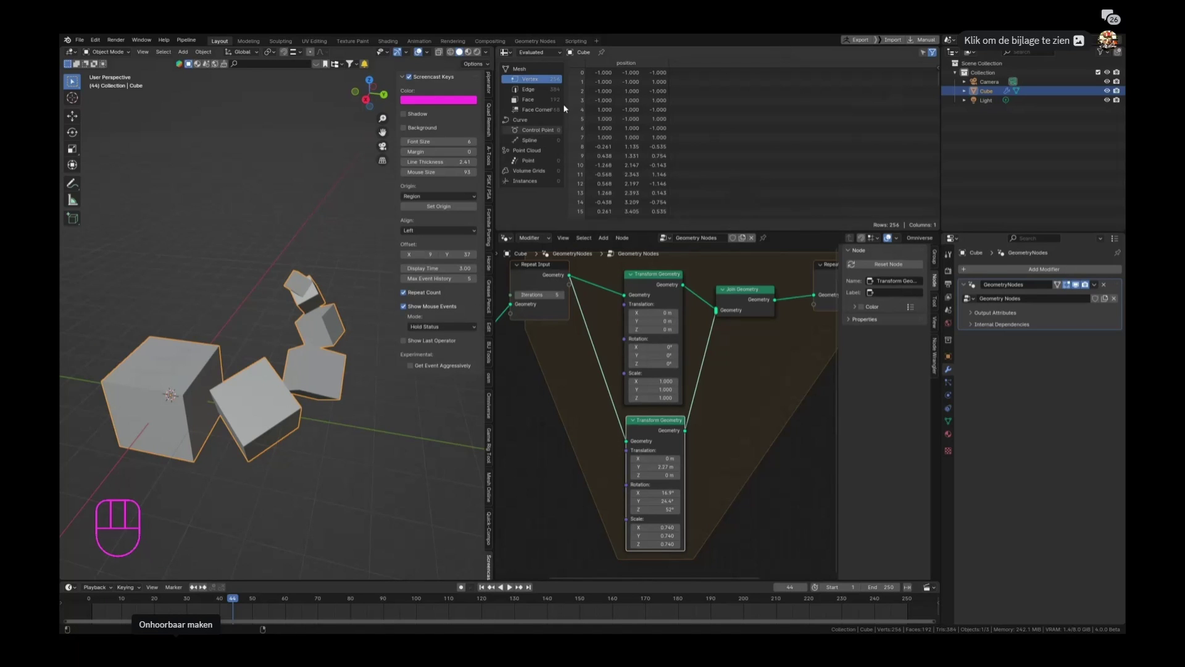
scroll(611, 181, "down", 3)
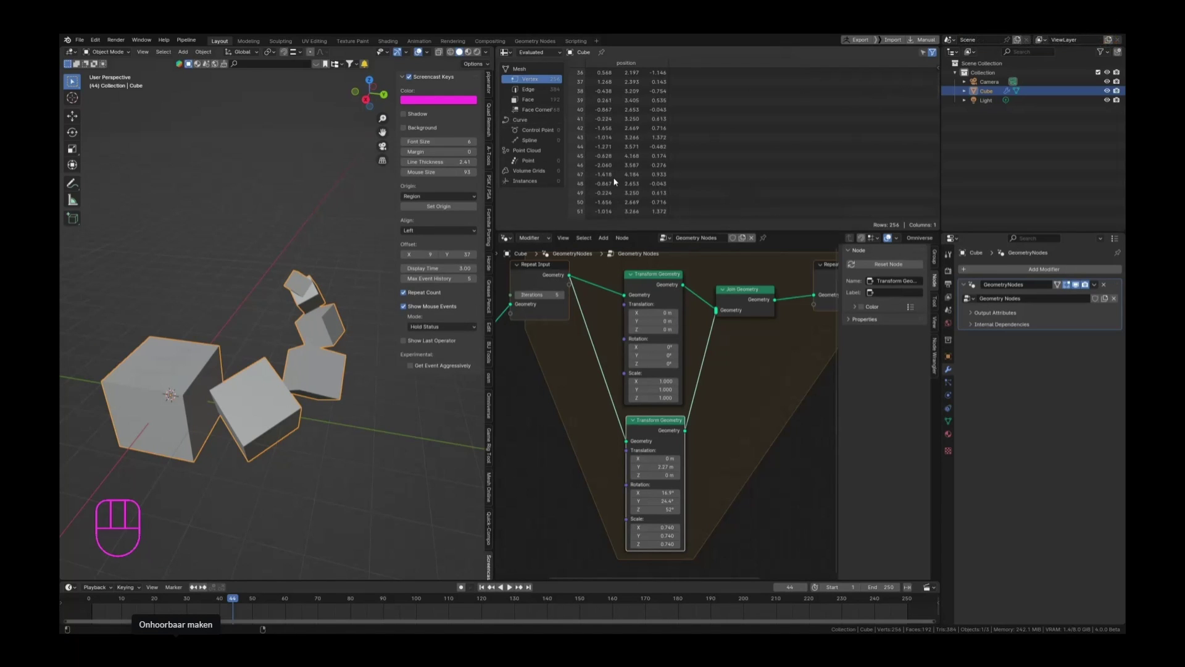
scroll(616, 182, "down", 5)
scroll(938, 123, "up", 20)
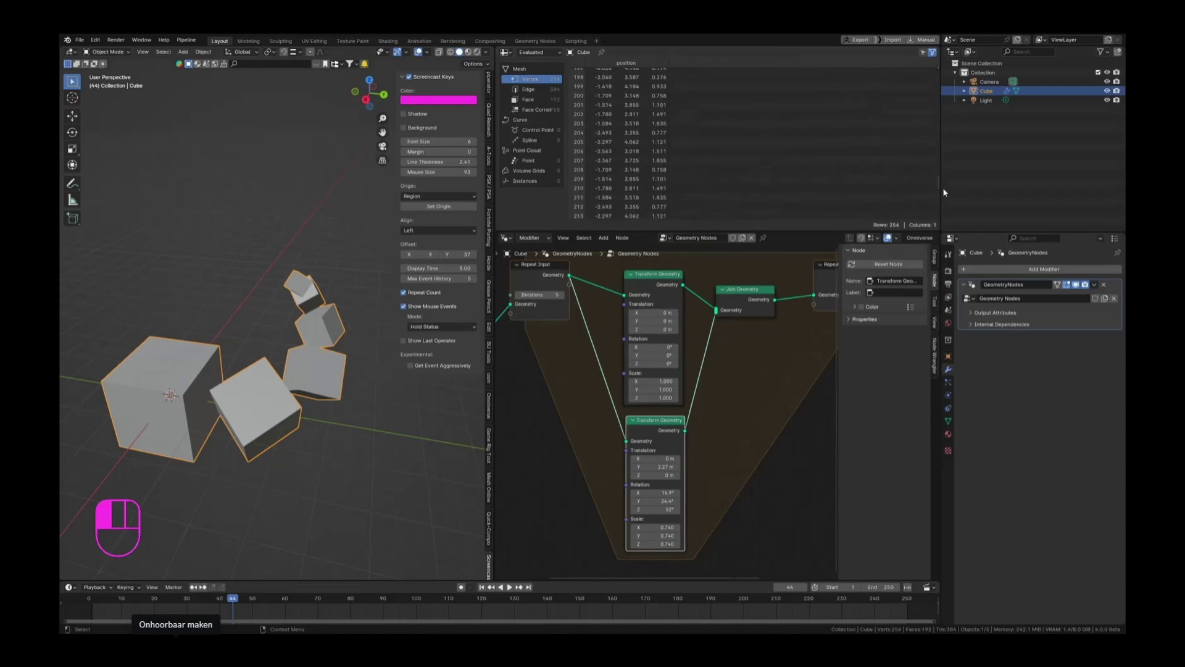
scroll(939, 76, "up", 4)
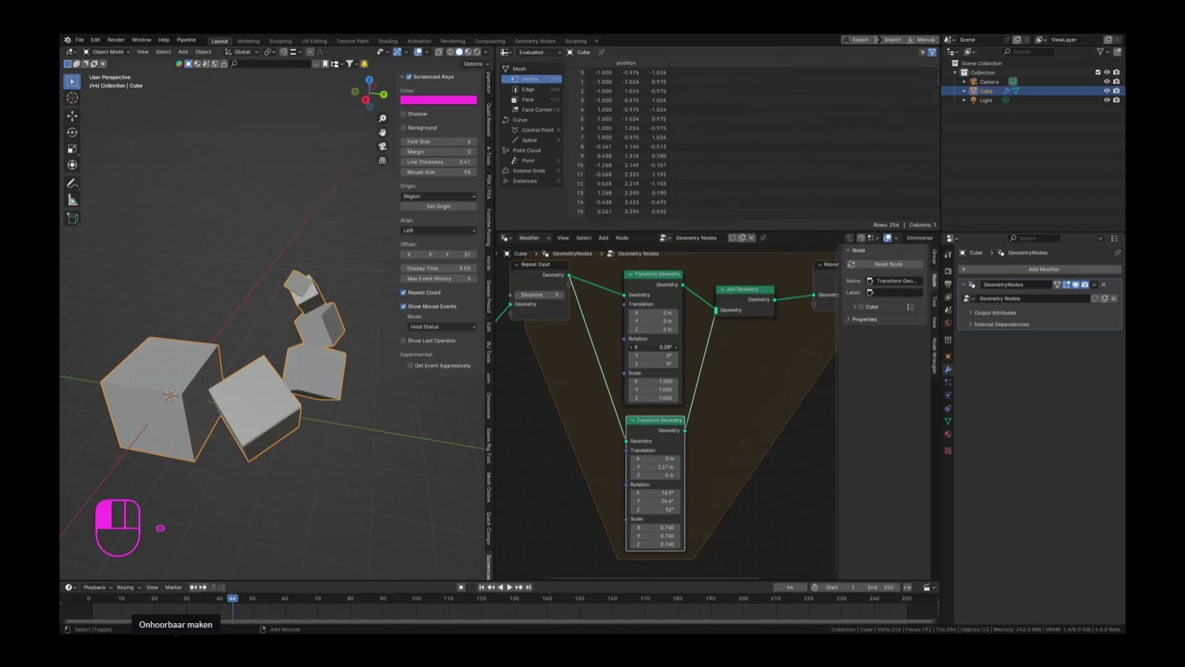
Set the upper Transform Geometry node's X rotation to 19.5°, and the lower one's X translation to 4.9 m and Z rotation to 53.1°
left_click_drag(654, 346, 690, 347)
scroll(267, 307, "down", 3)
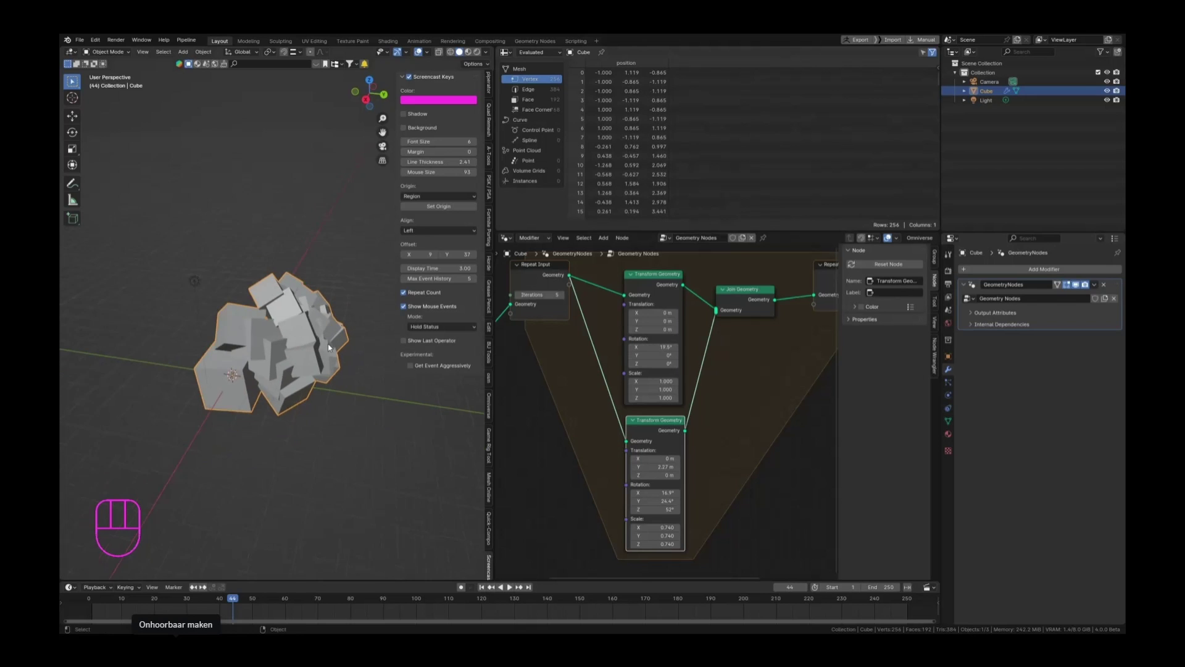
left_click_drag(647, 458, 673, 458)
middle_click_drag(296, 395, 383, 381)
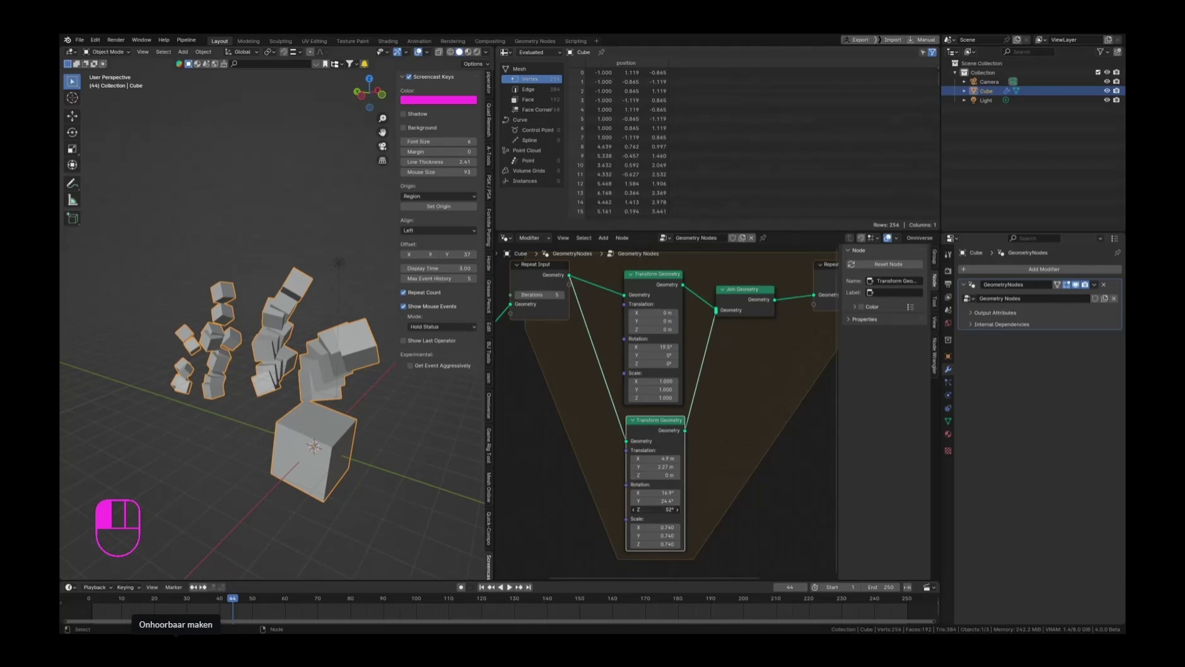
mouse_move(654, 509)
left_mouse_down()
mouse_move(691, 509)
mouse_move(568, 509)
mouse_move(654, 509)
left_mouse_up()
Raise the Repeat Input node's iterations to 9 and view the enlarged cube arrangement from another angle
middle_click_drag(560, 304, 606, 339)
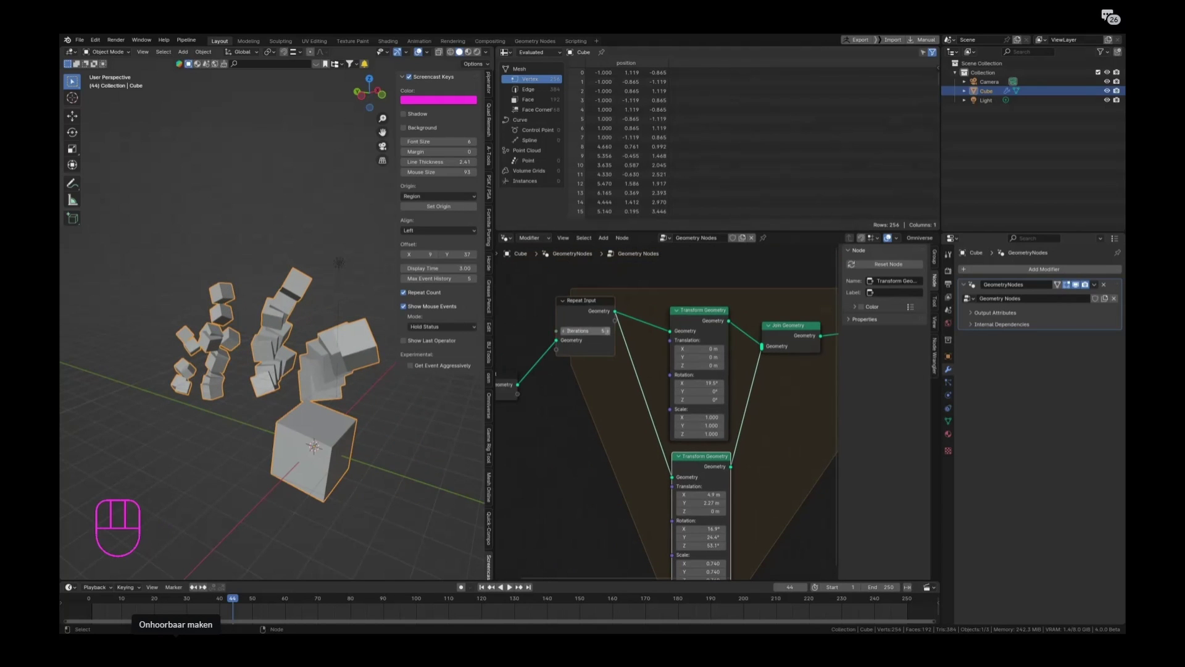
left_click(608, 331)
left_click(607, 331)
left_click(607, 330)
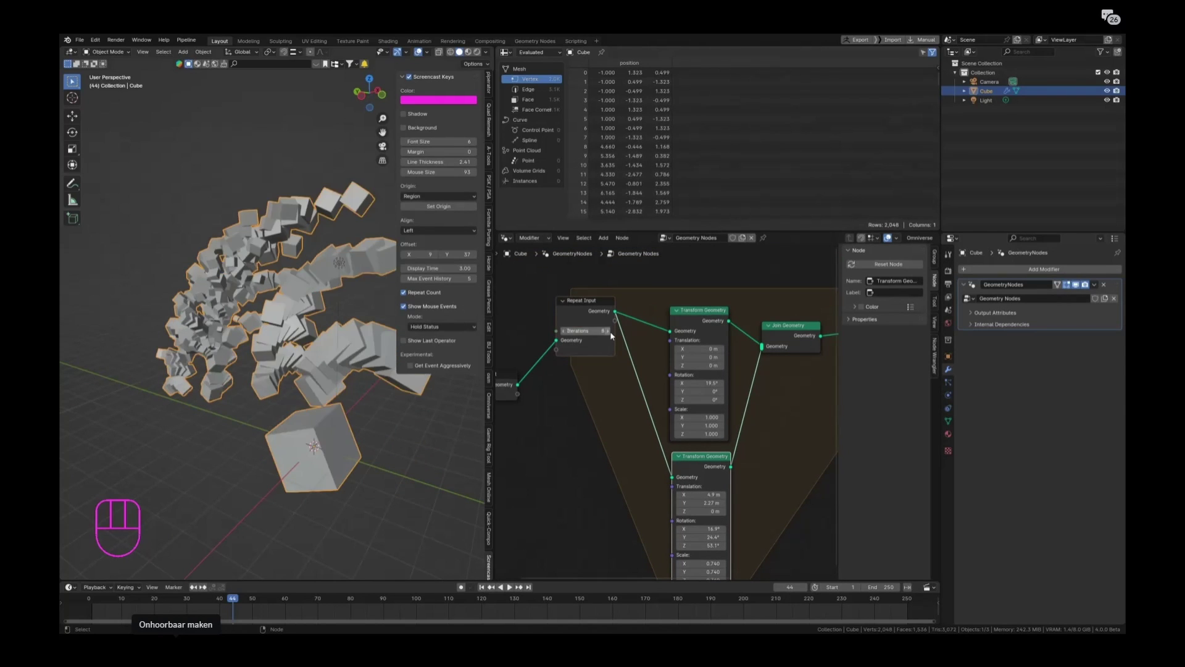
left_click(608, 331)
middle_click_drag(247, 346, 222, 335)
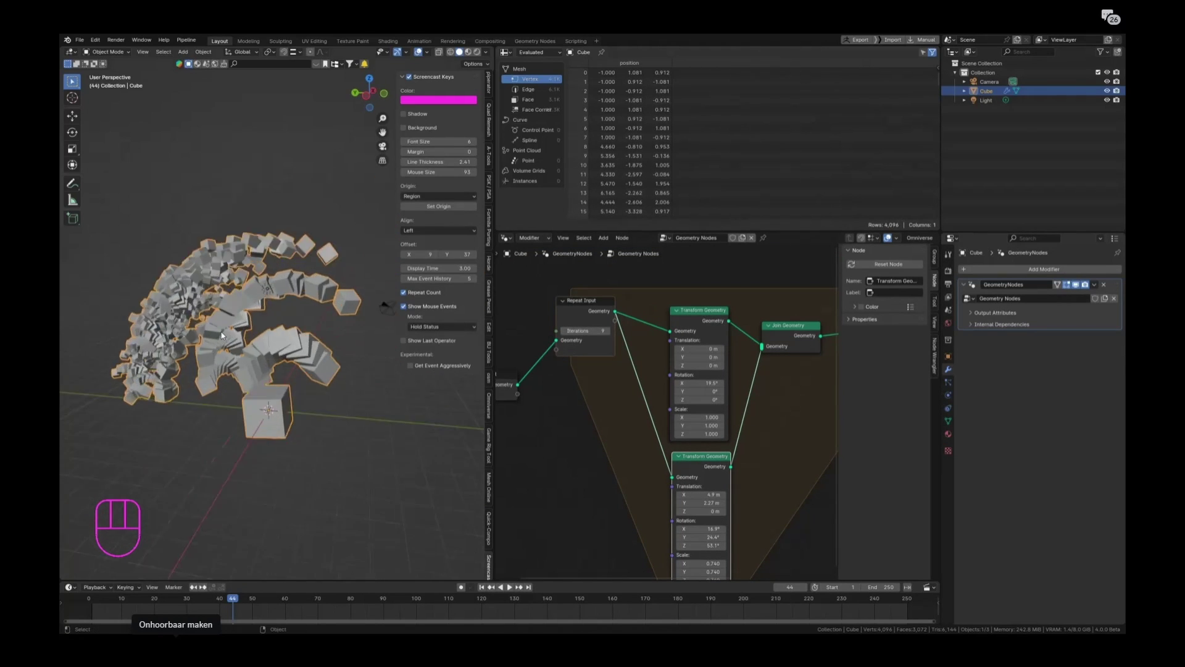
Change the X and Y rotation of the upper Transform Geometry node so the cube copies scatter, and bring the whole repeat zone into view
left_click_drag(703, 383, 807, 383)
mouse_move(697, 399)
left_mouse_down()
mouse_move(1184, 399)
mouse_move(679, 399)
mouse_move(696, 400)
left_mouse_up()
scroll(804, 339, "down", 7)
middle_click_drag(742, 398, 614, 341, "shift")
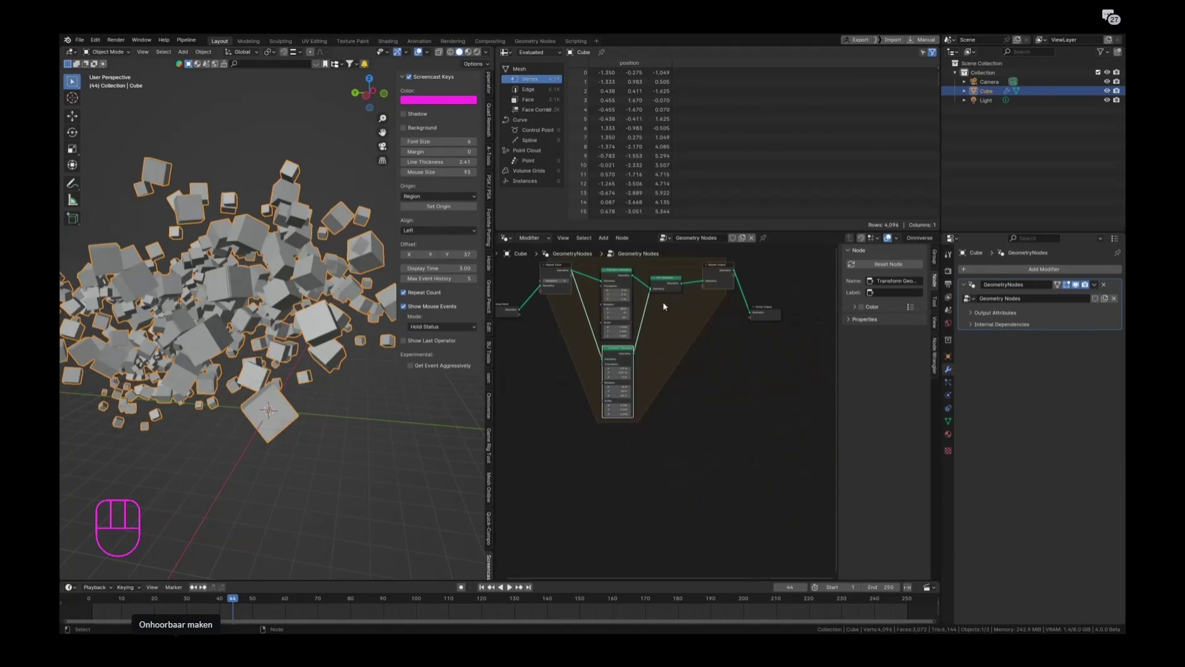
middle_click_drag(609, 290, 644, 363, "shift")
scroll(641, 364, "up", 2)
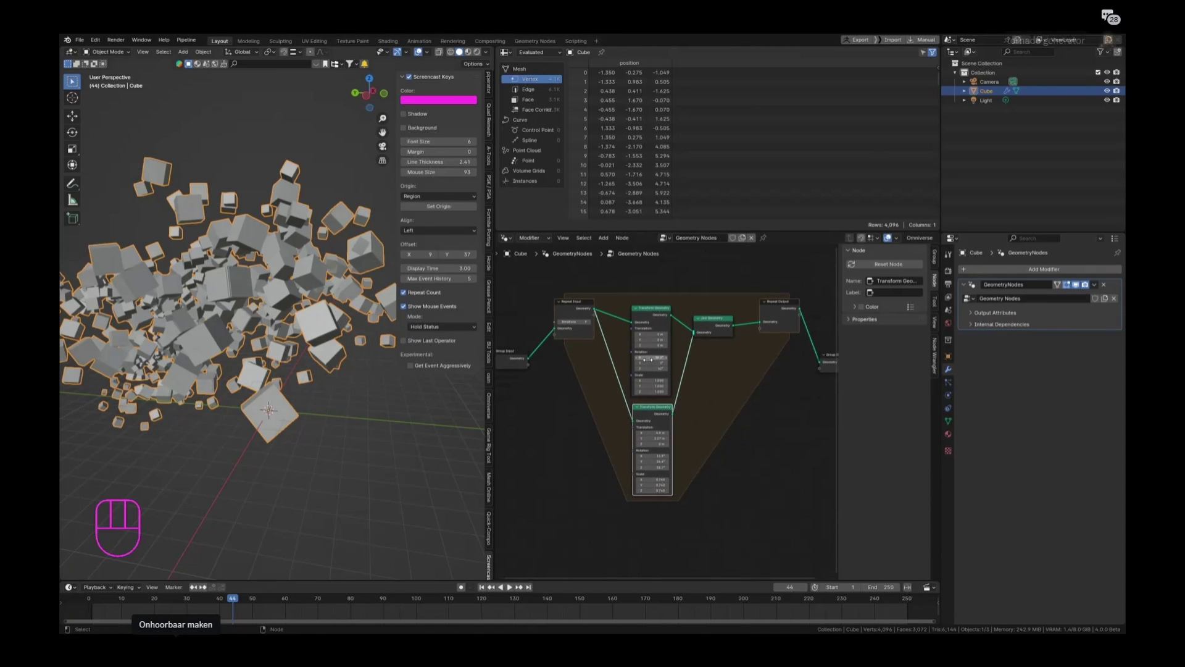